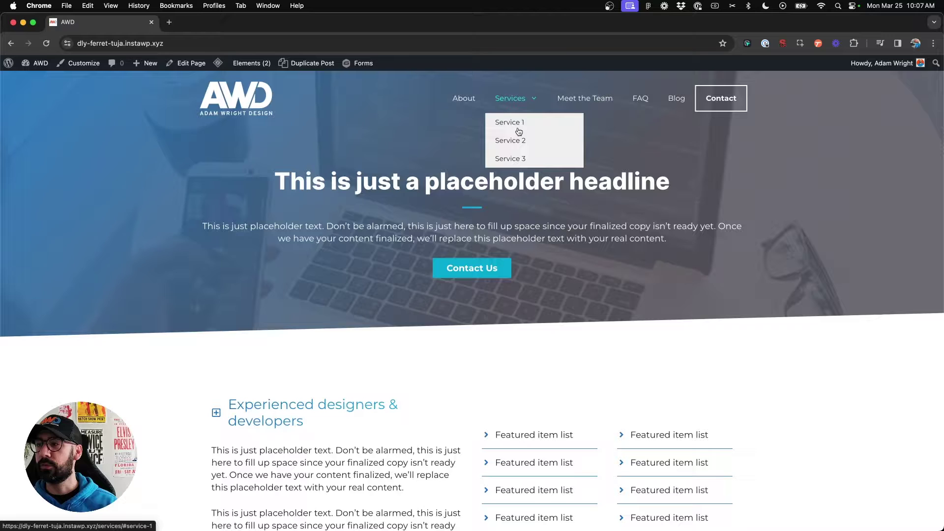
Open the Services page and test the jumps to the Service 2 and Service 3 sections
click(509, 97)
scroll(342, 118, down, 1)
scroll(342, 118, down, 1)
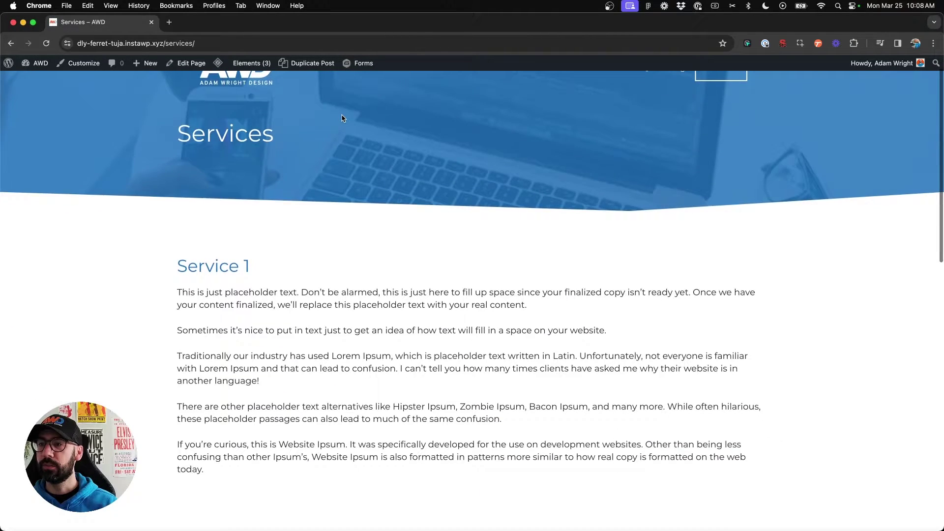
scroll(341, 119, down, 3)
scroll(342, 118, down, 2)
scroll(342, 118, down, 3)
scroll(341, 118, down, 2)
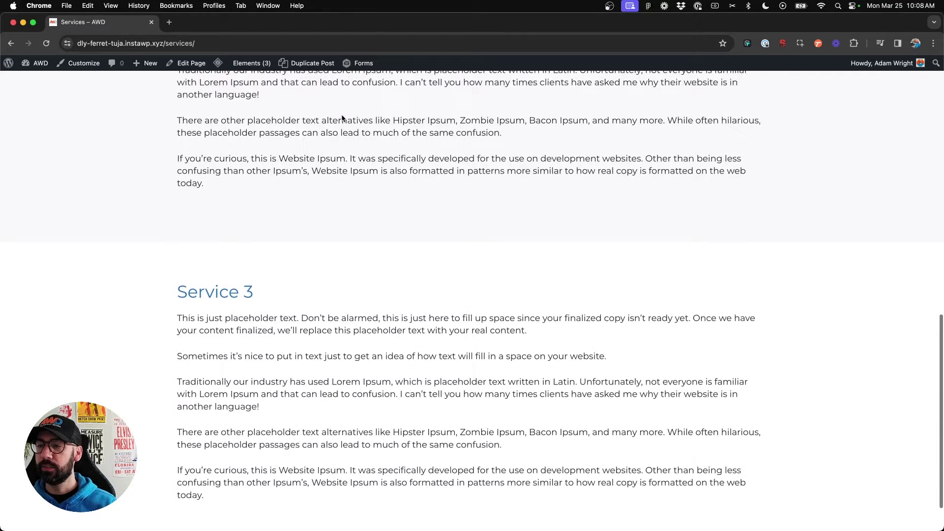
scroll(342, 118, down, 2)
scroll(332, 119, up, 10)
scroll(323, 117, down, 1)
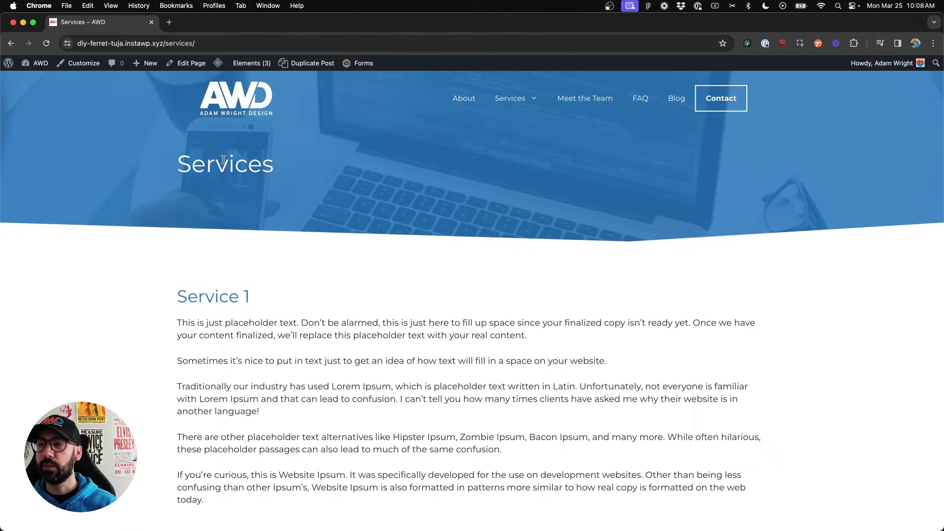
mouse_move(510, 99)
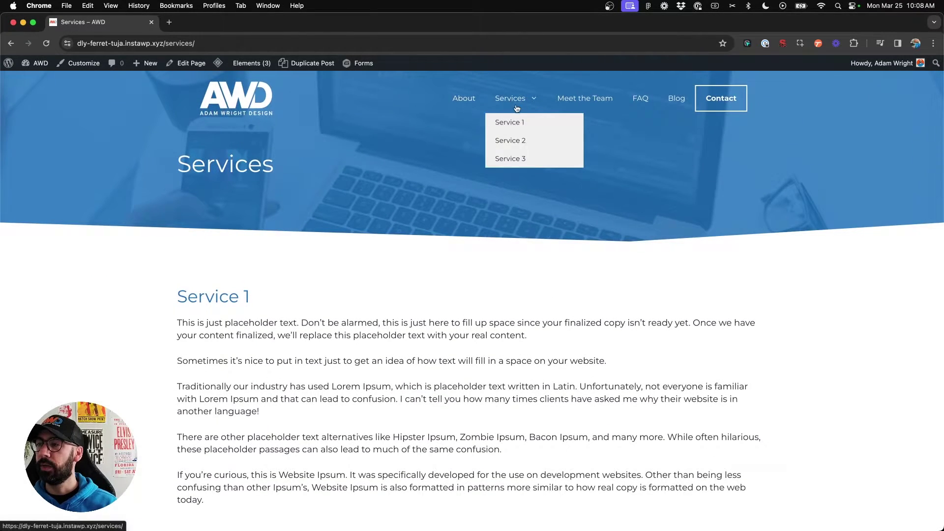
click(514, 143)
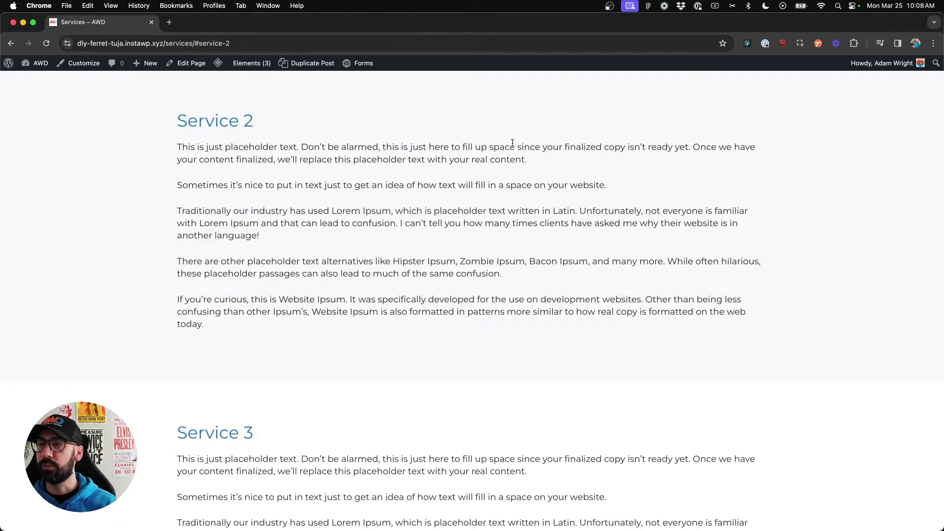
scroll(512, 144, up, 10)
click(502, 155)
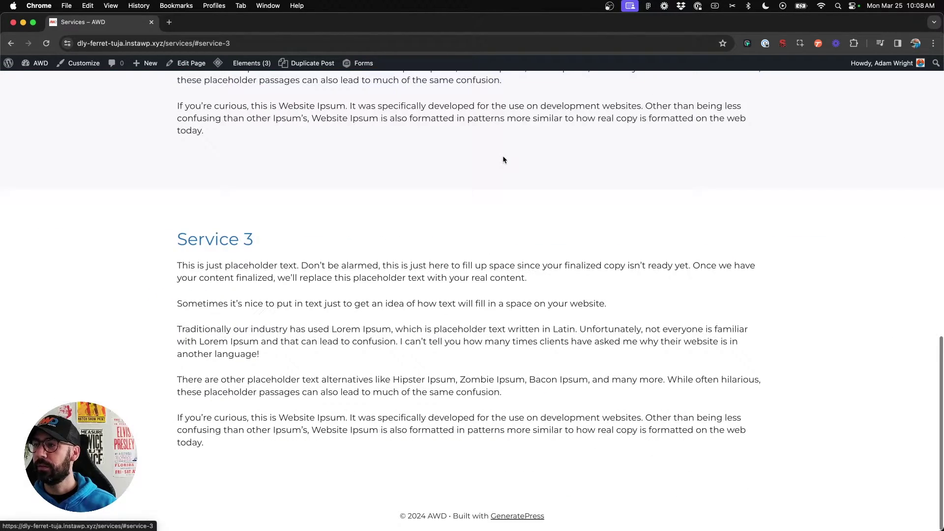
scroll(502, 156, up, 15)
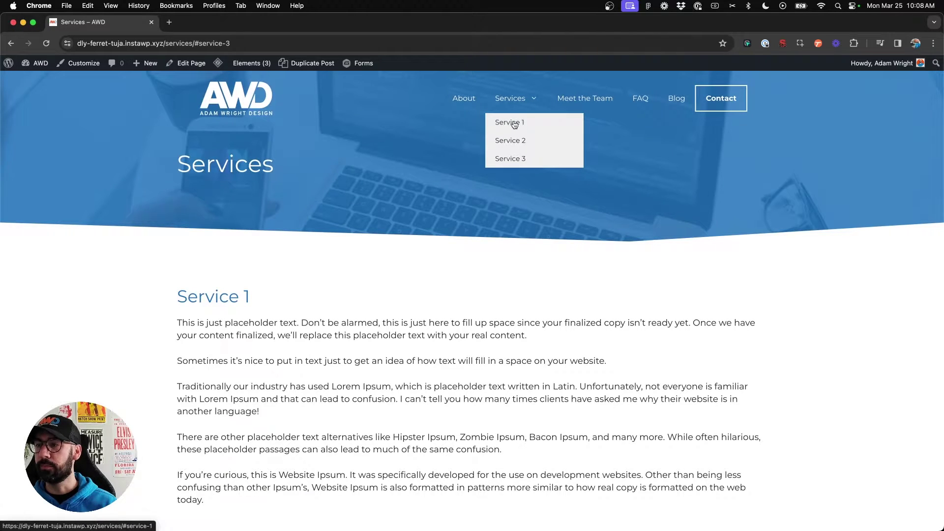
Test the Service 1 jump, then enable and publish Smooth scroll in the Customizer's General settings
click(514, 124)
scroll(415, 147, up, 5)
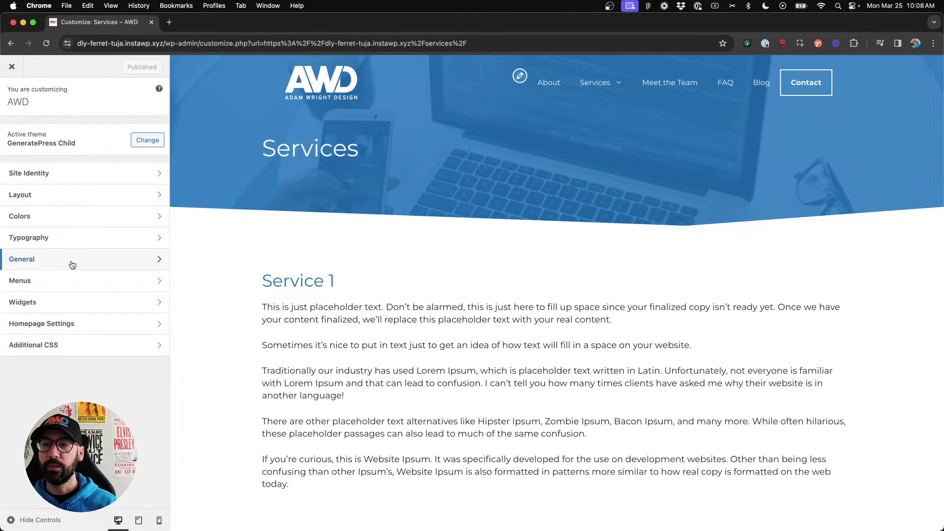
click(71, 260)
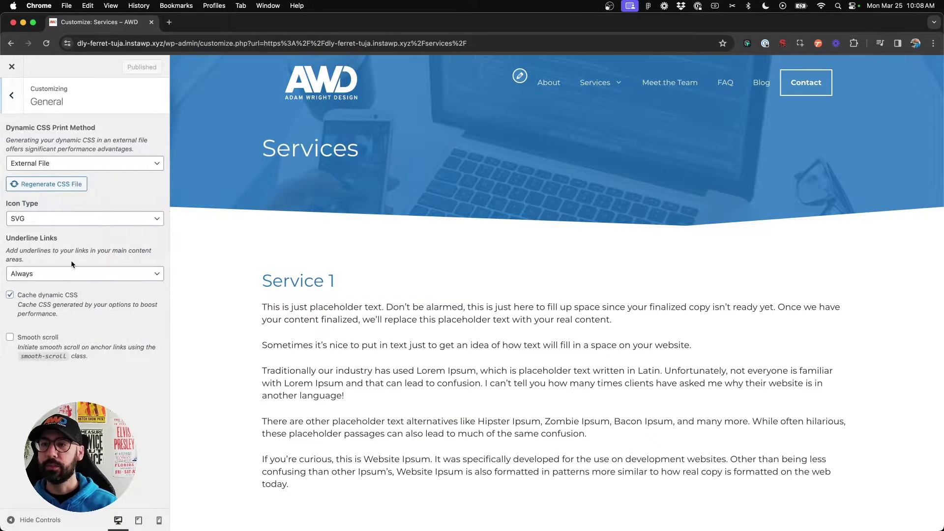
click(40, 340)
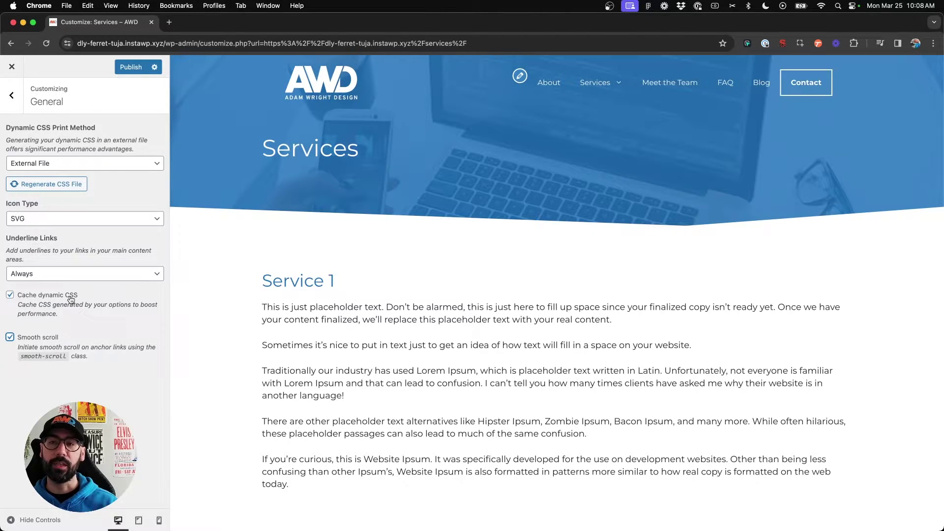
click(127, 66)
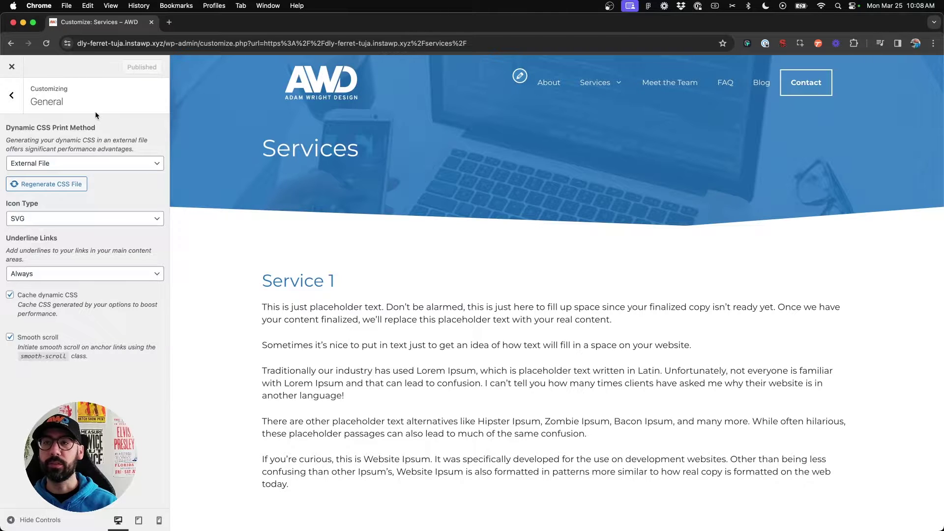
Close the Customizer and retest the Service 2 and Service 1 menu jumps on the live site
click(11, 67)
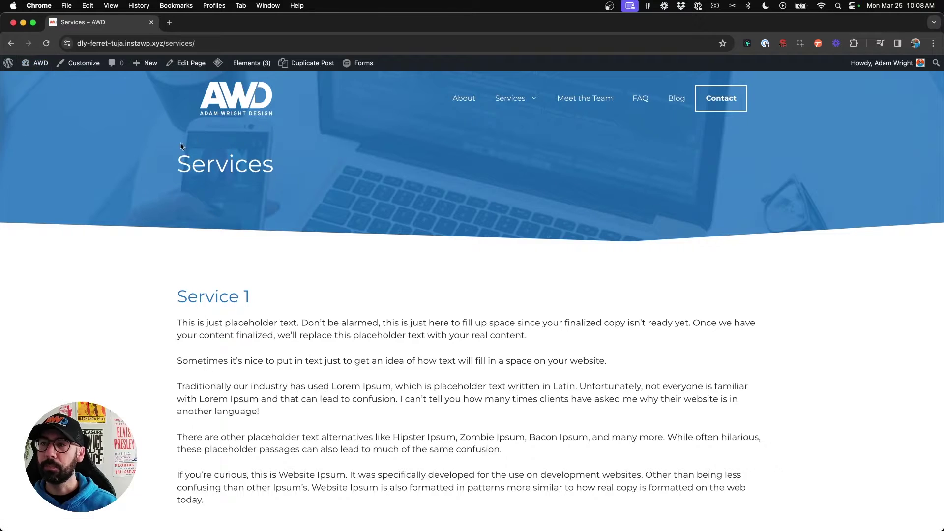
click(516, 141)
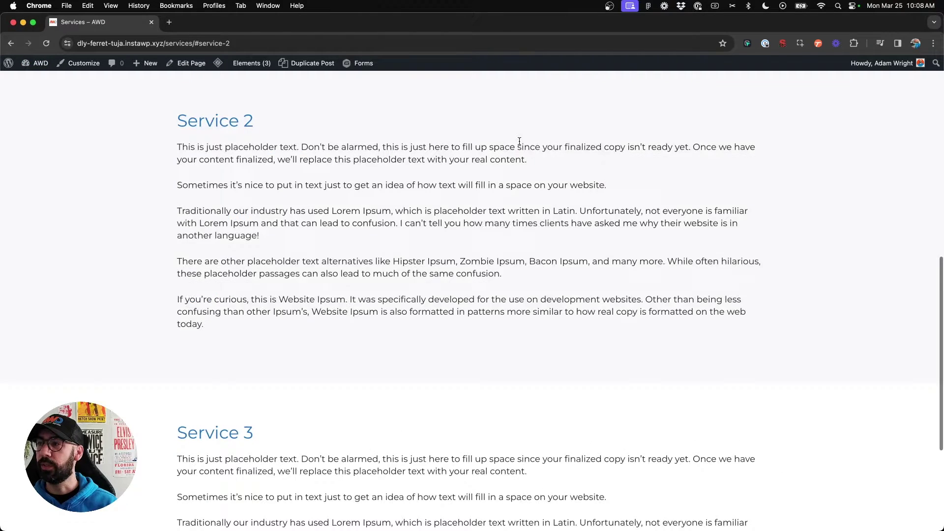
scroll(516, 107, up, 10)
scroll(525, 109, up, 2)
mouse_move(511, 98)
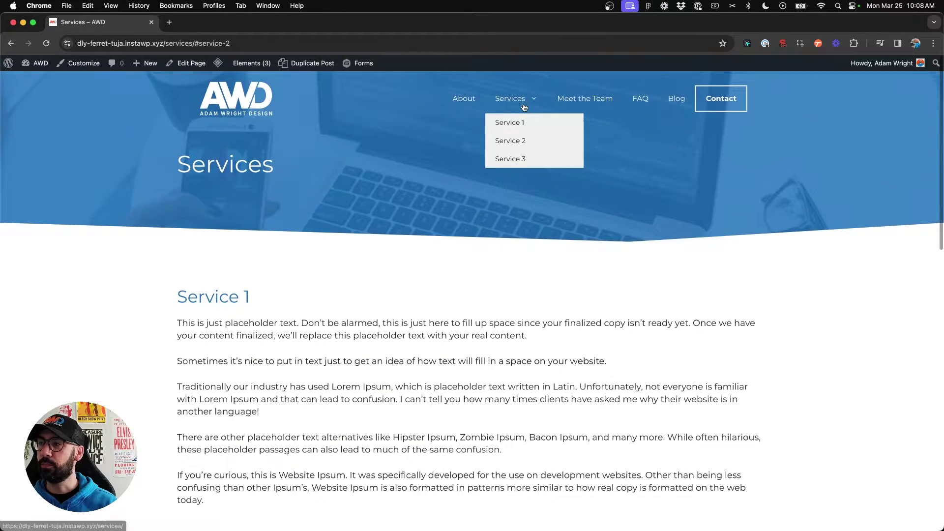
click(508, 123)
scroll(412, 156, up, 3)
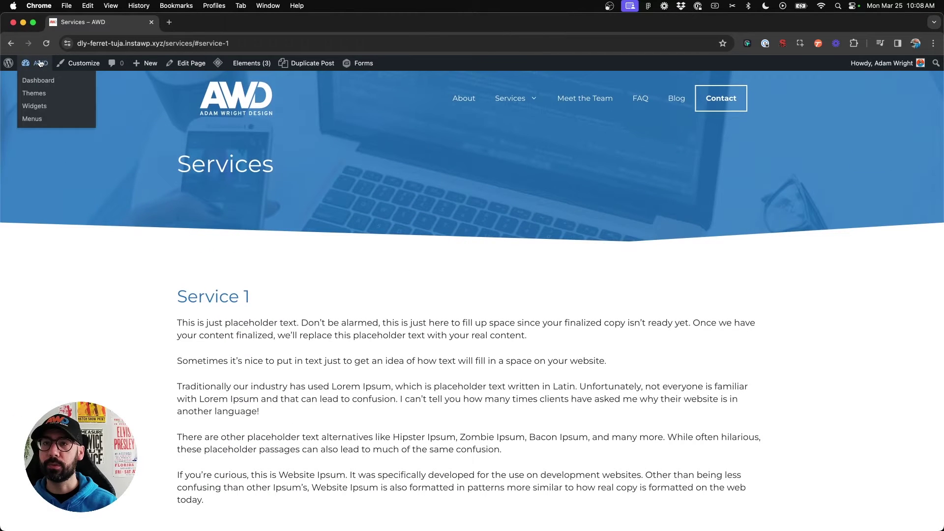
Open the Menus editor in a new tab and give Service 1 the smooth-scroll CSS class
super+click(29, 127)
click(212, 22)
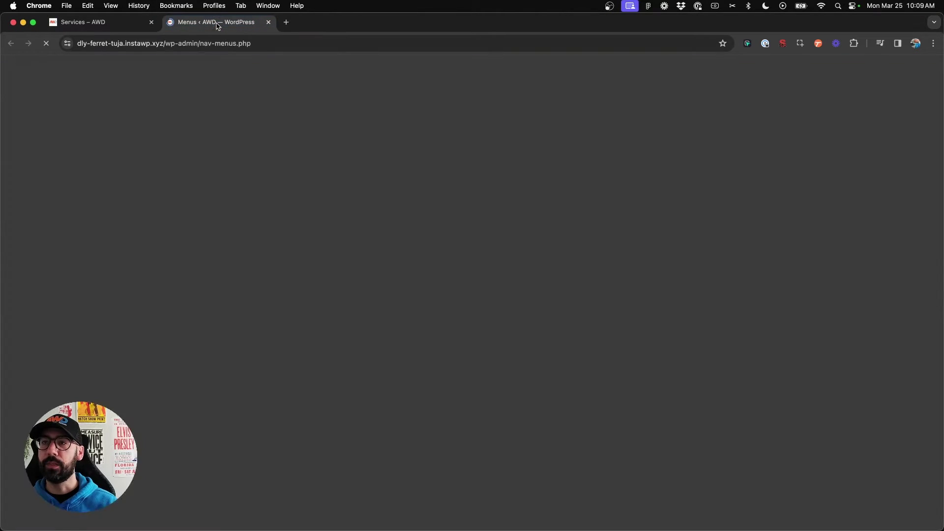
scroll(230, 247, down, 1)
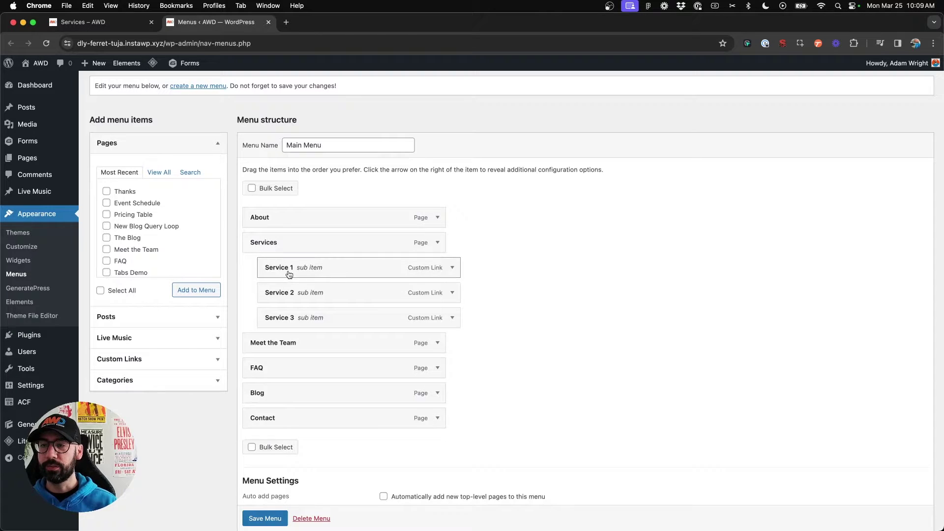
click(453, 267)
scroll(371, 257, down, 1)
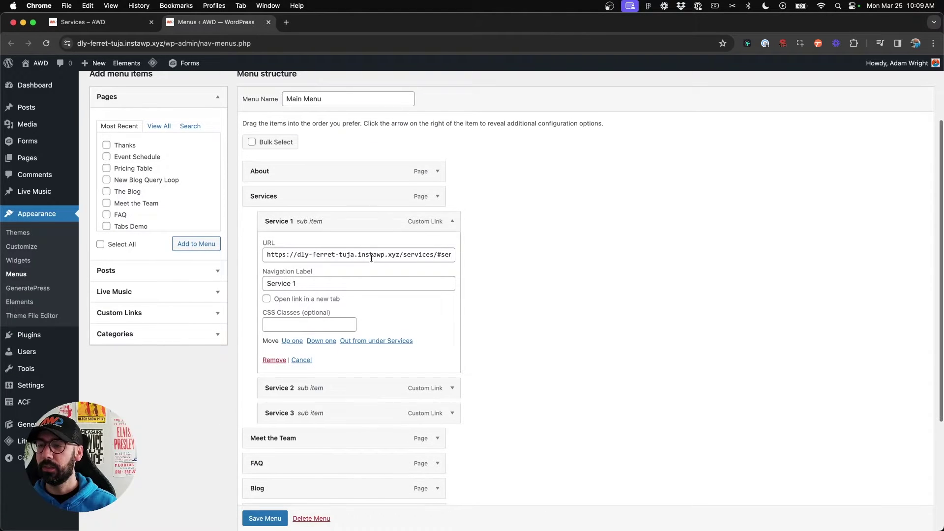
click(306, 323)
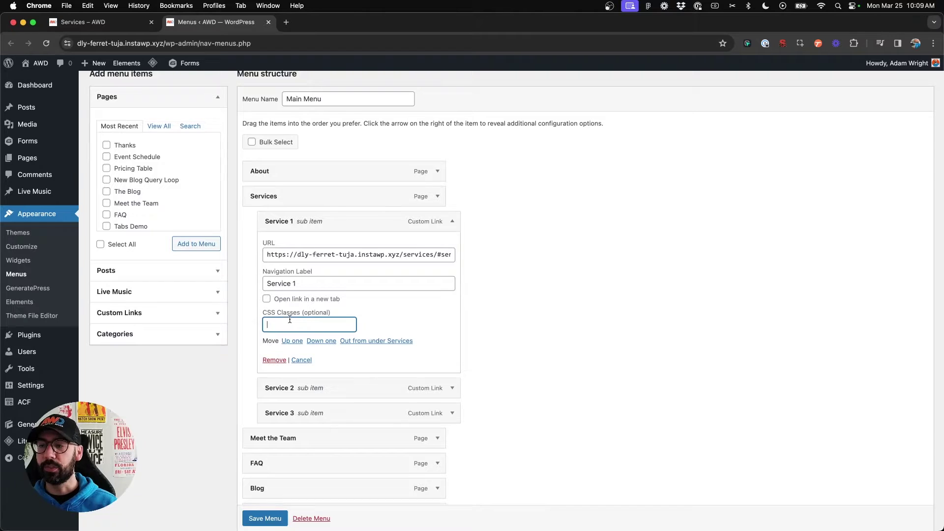
scroll(612, 298, up, 3)
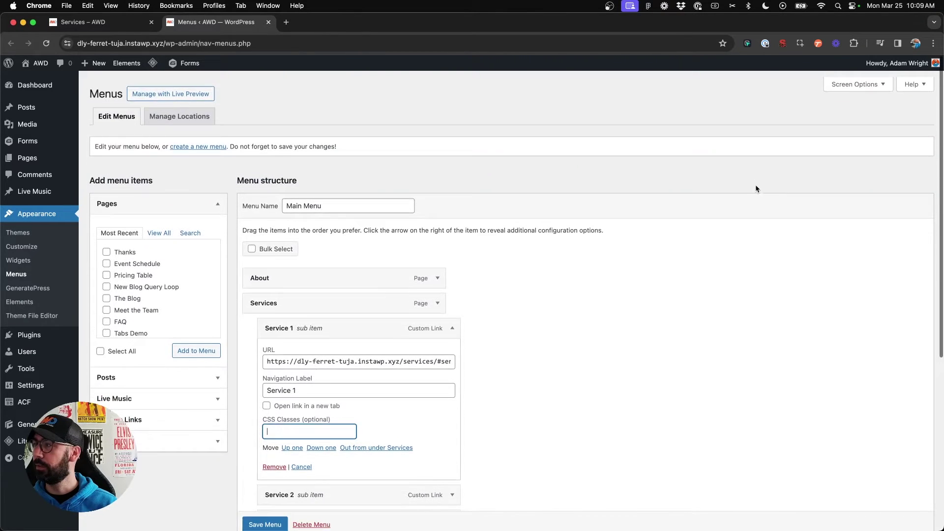
click(845, 77)
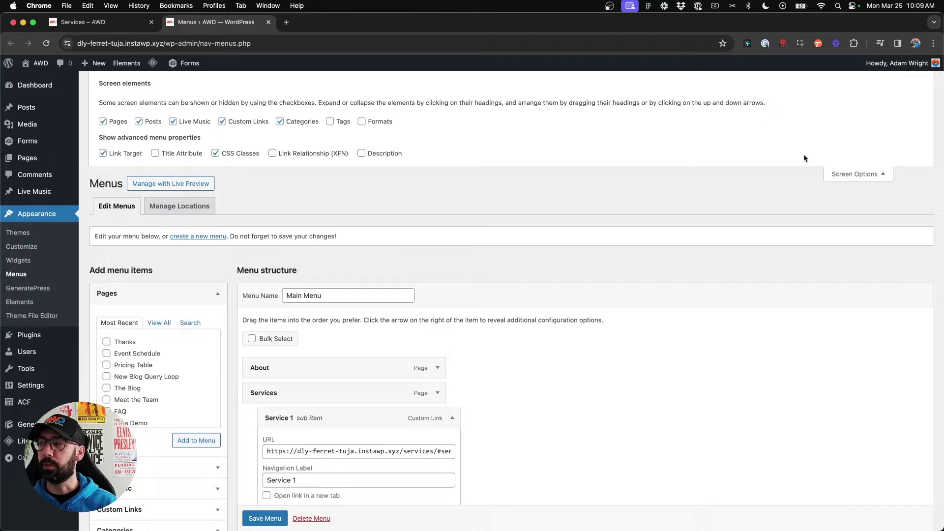
click(852, 174)
scroll(369, 236, down, 3)
click(301, 296)
text(smooth-scroll)
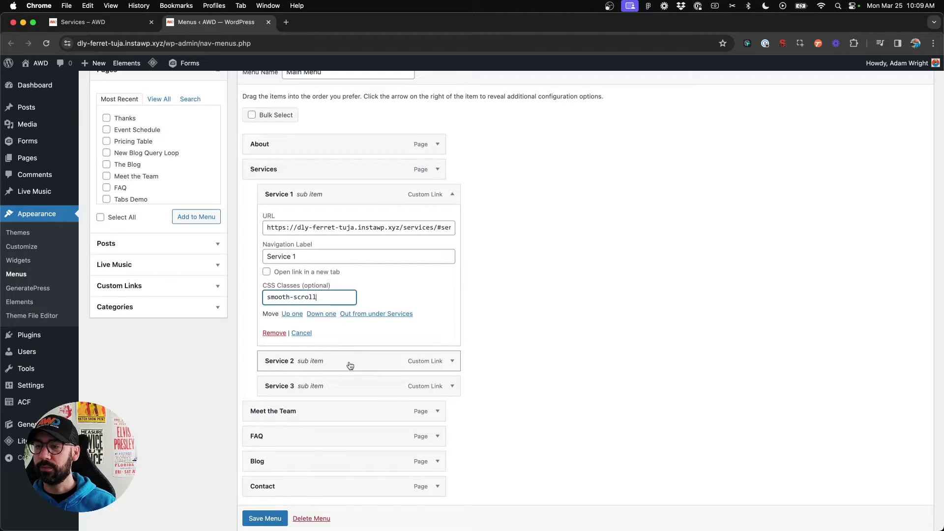
Give Service 2 and Service 3 the smooth-scroll CSS class and save the menu
click(450, 361)
scroll(310, 357, down, 2)
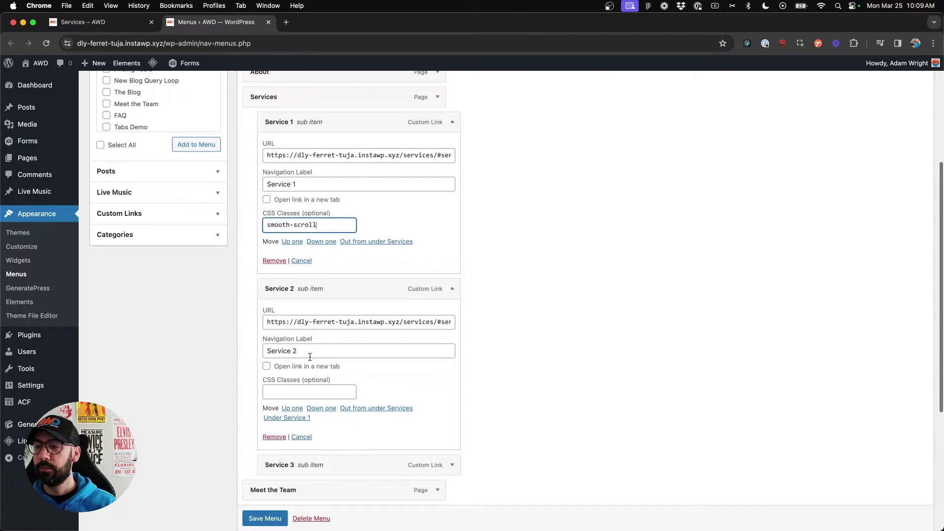
click(302, 392)
text(smooth-scroll)
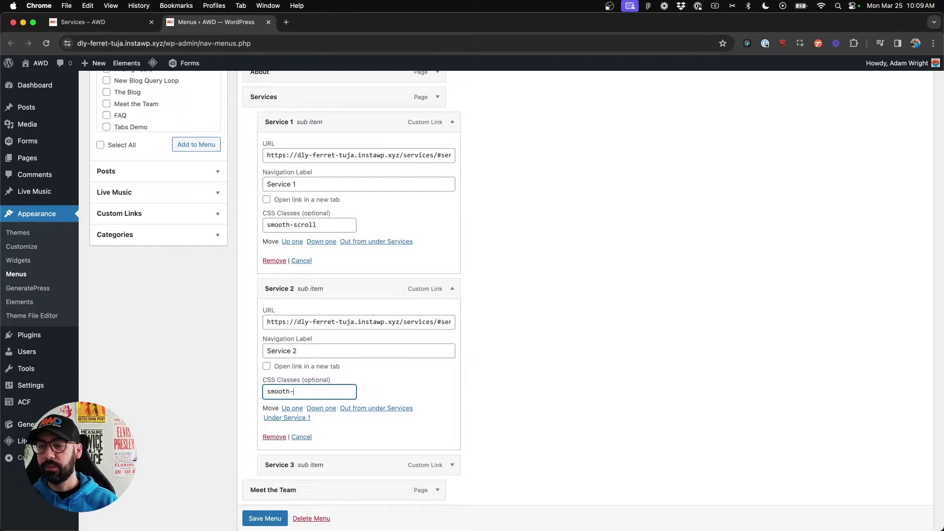
click(452, 465)
scroll(443, 450, down, 3)
click(301, 453)
text(smooth-scroll)
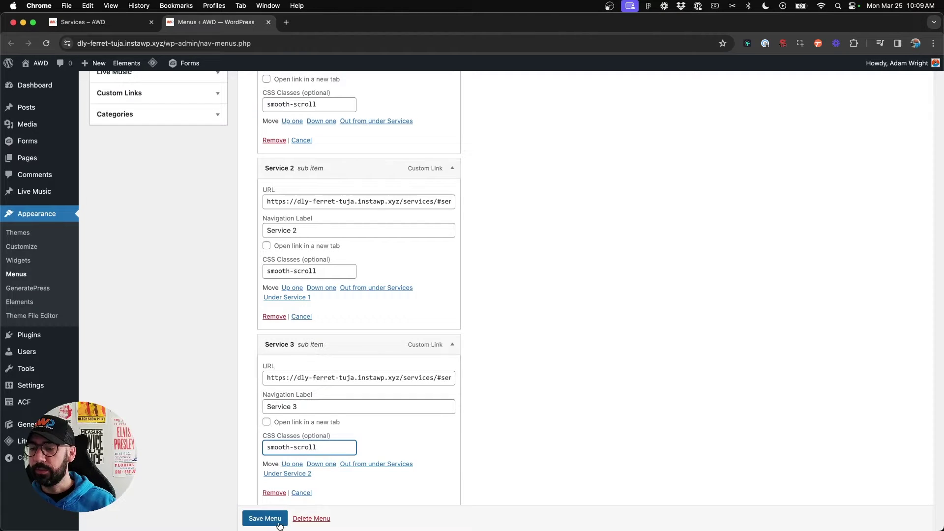
click(265, 518)
click(79, 22)
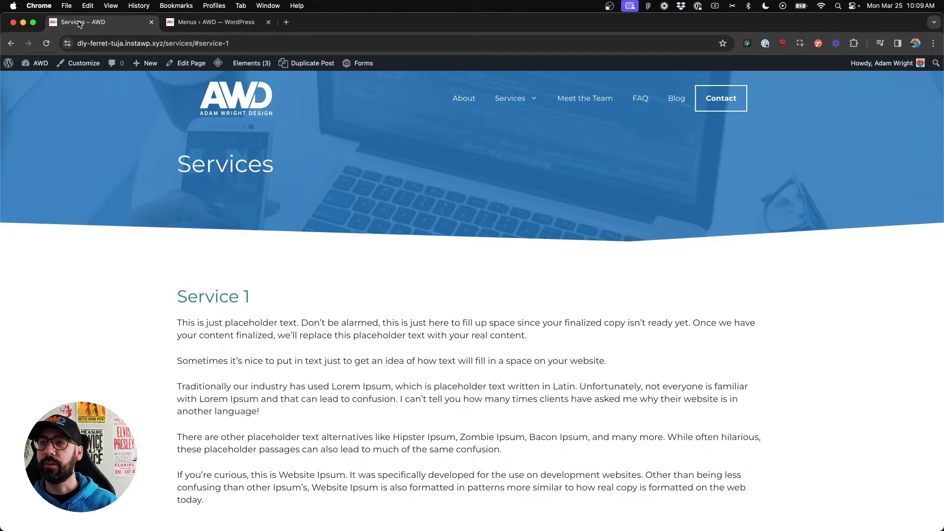
click(510, 98)
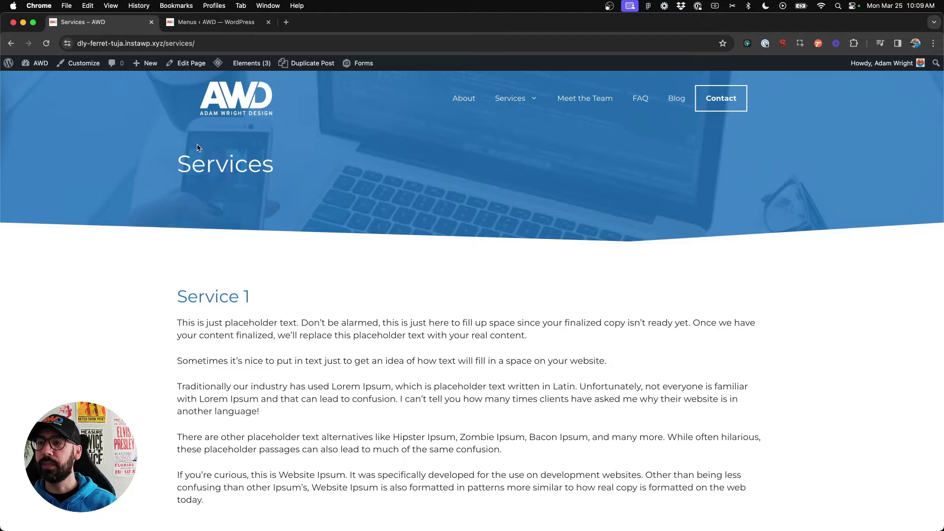
mouse_move(510, 98)
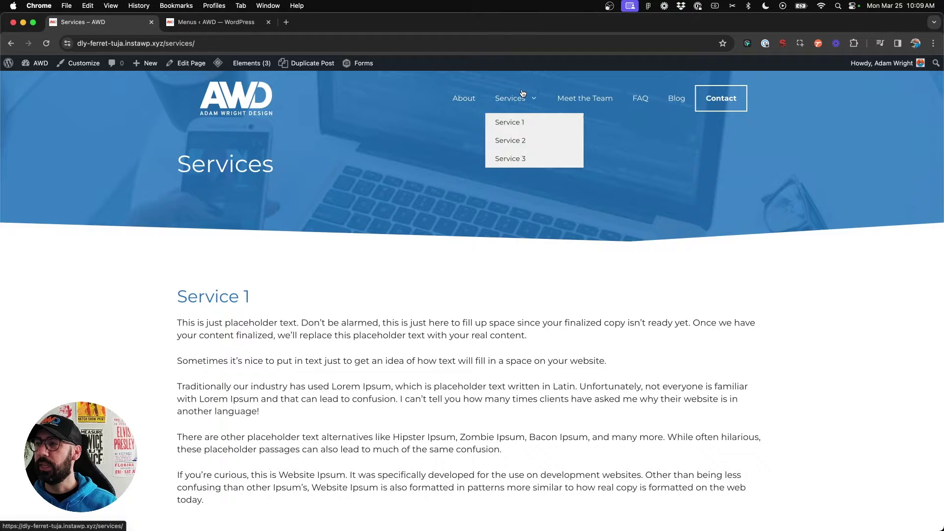
click(509, 123)
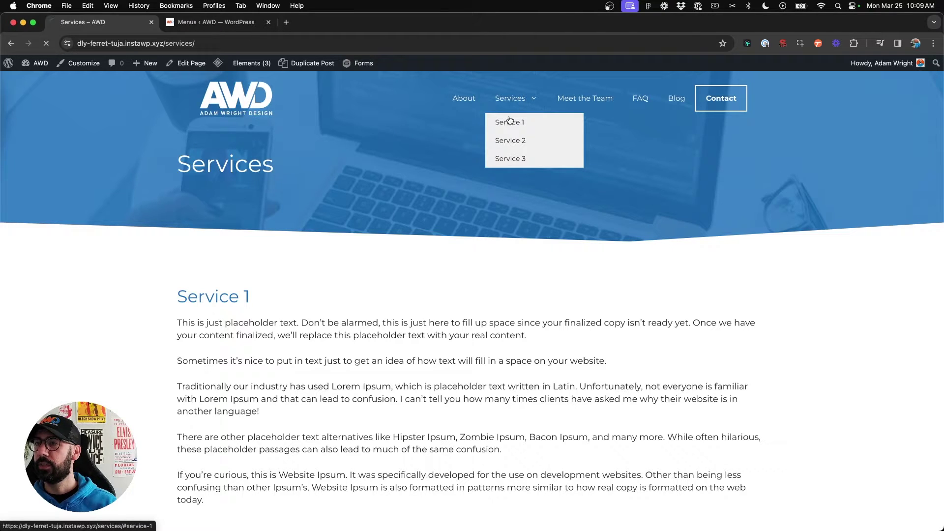
click(511, 124)
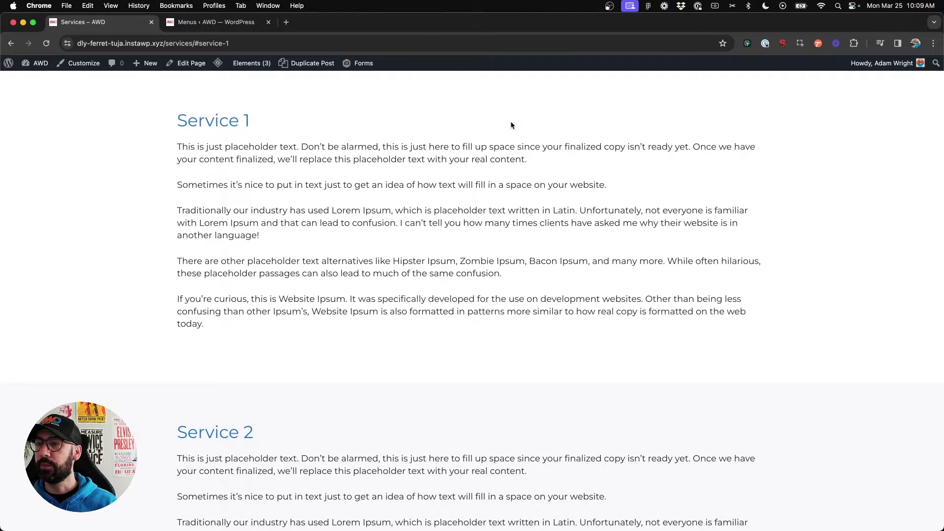
scroll(510, 124, up, 5)
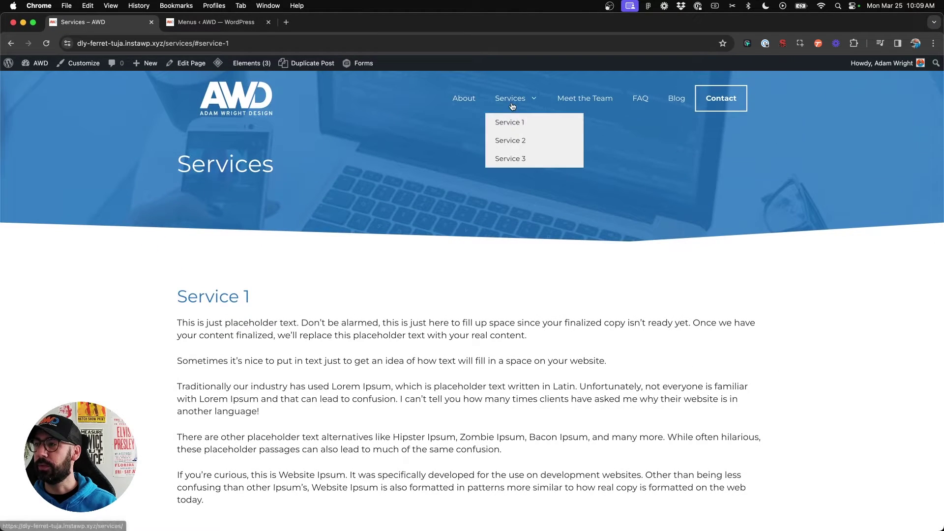
click(510, 142)
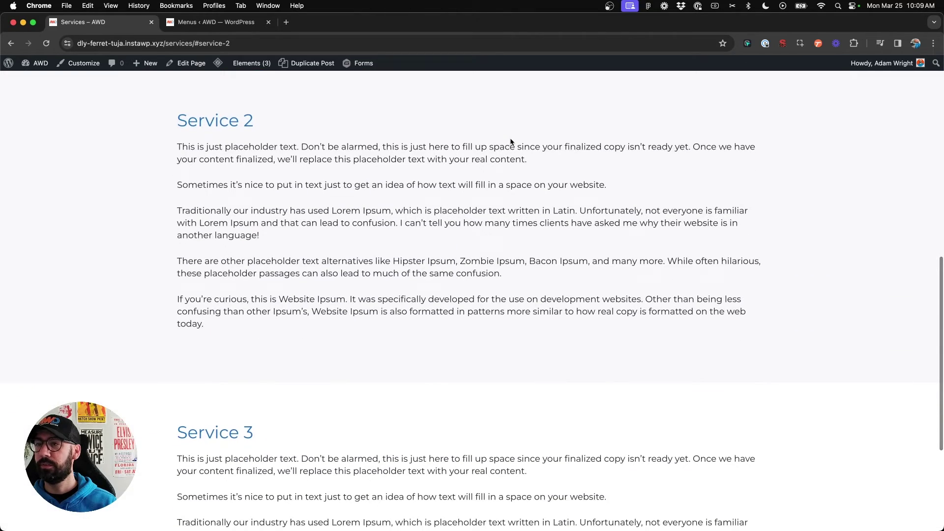
scroll(511, 141, up, 10)
click(509, 156)
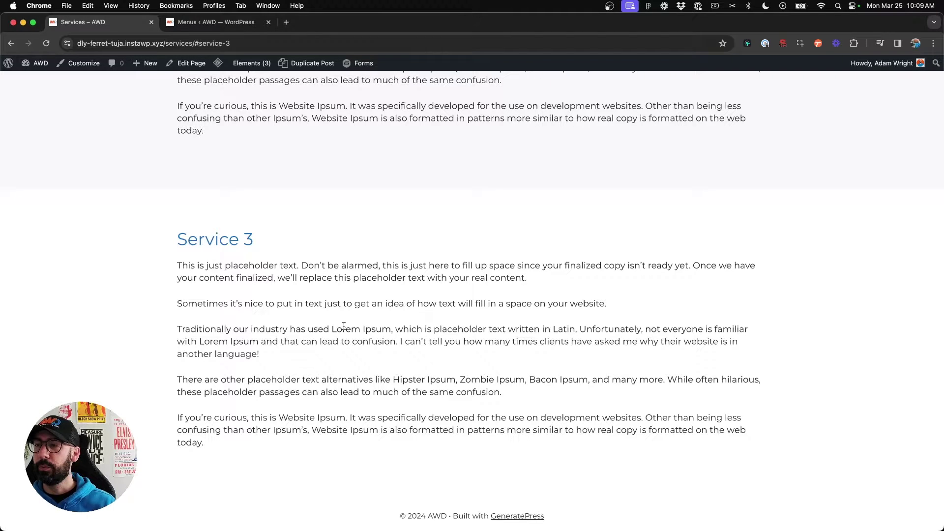
scroll(344, 325, up, 1)
scroll(344, 325, up, 2)
scroll(344, 325, up, 5)
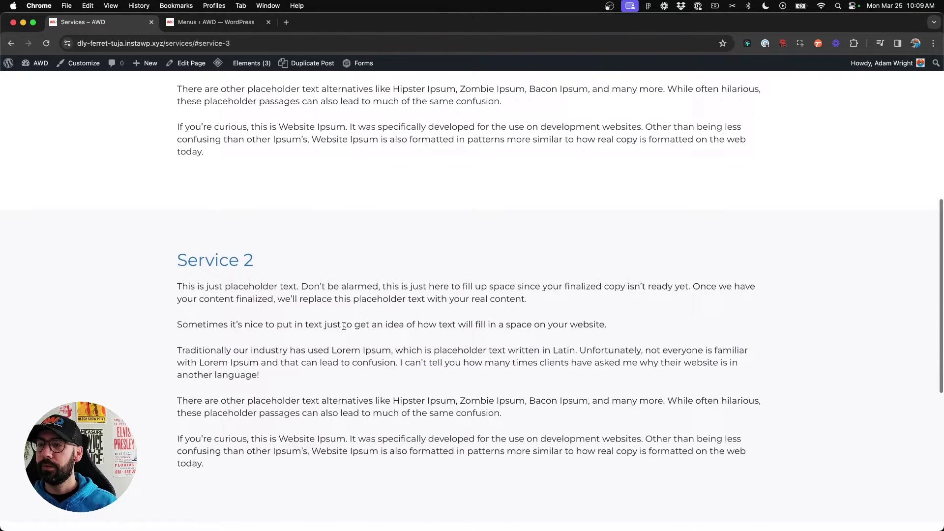
scroll(344, 326, up, 5)
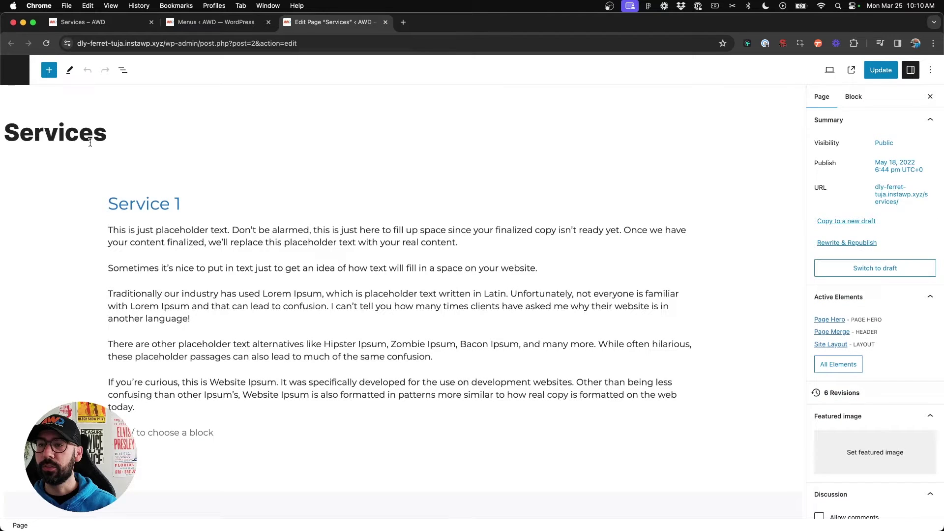
Insert a Next Section button block in the empty paragraph below the Service 1 text
click(115, 193)
click(264, 432)
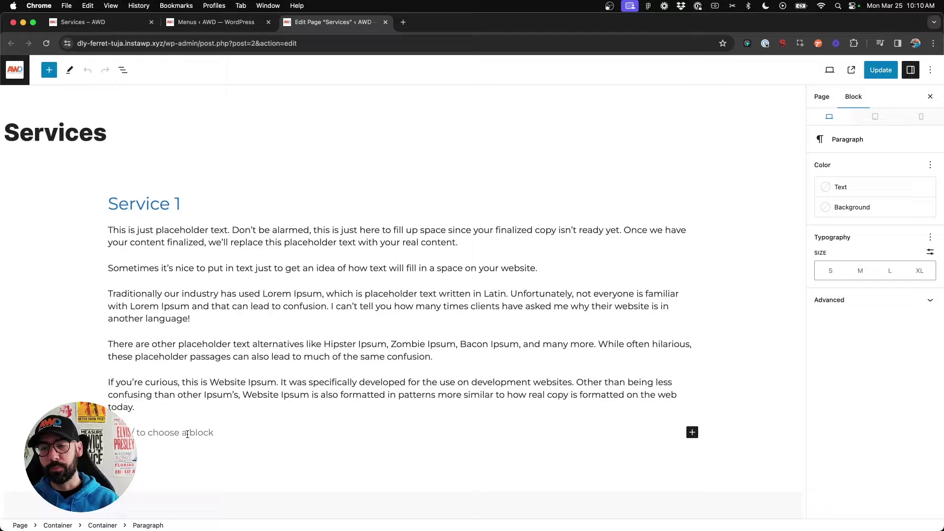
text(/)
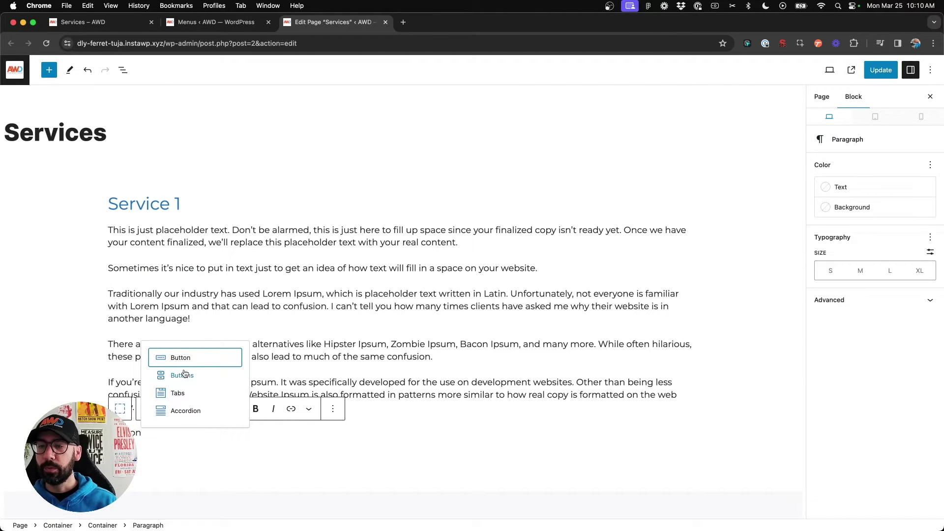
click(166, 375)
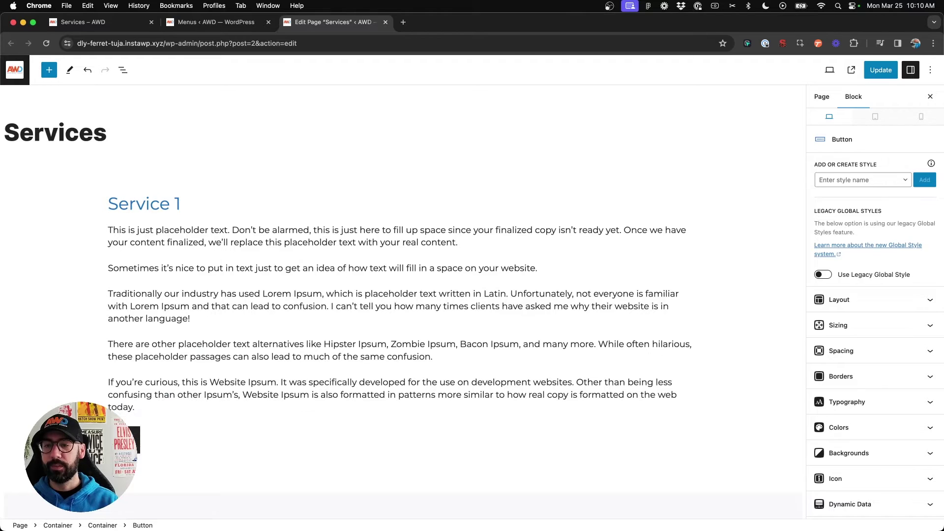
text(Next Setcio)
key(BackSpace)
key(BackSpace)
key(BackSpace)
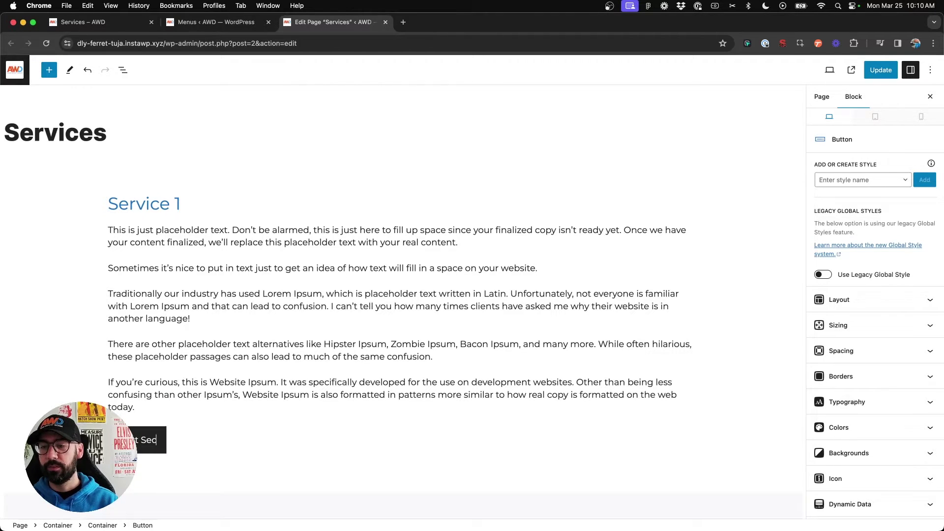
text(ction)
Link the Next Section button to #section-2
click(232, 410)
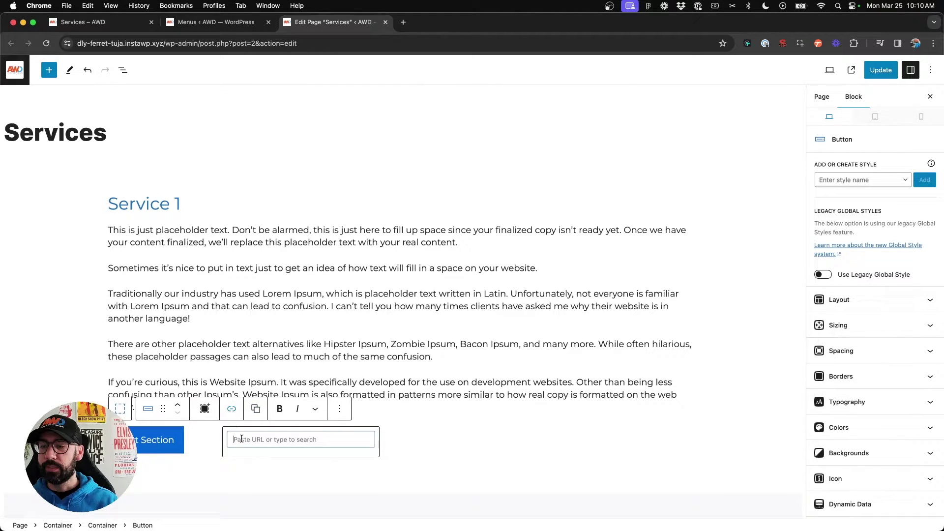
key(Escape)
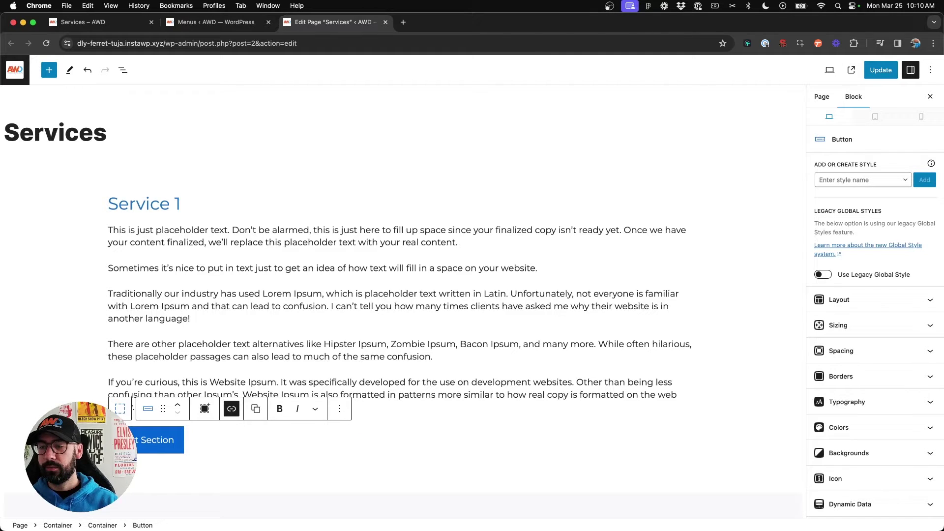
click(247, 440)
click(181, 446)
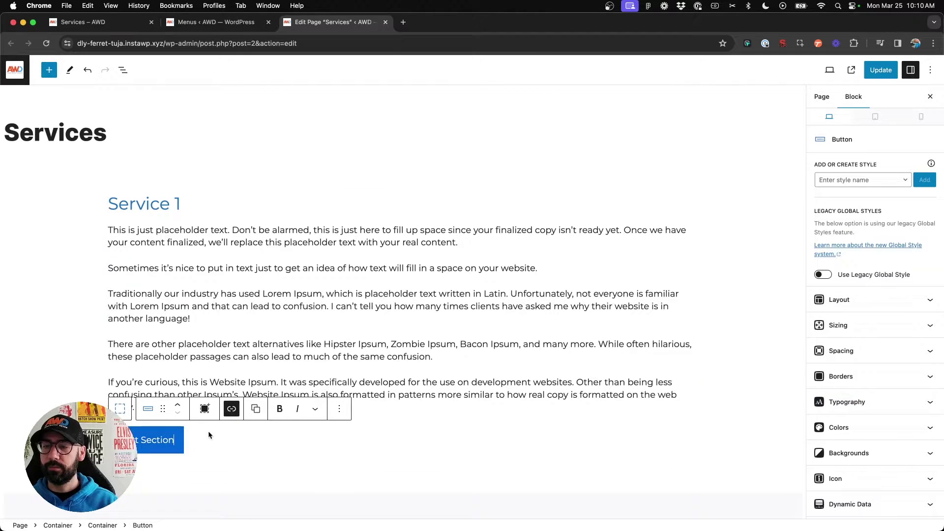
click(231, 409)
text(section-2)
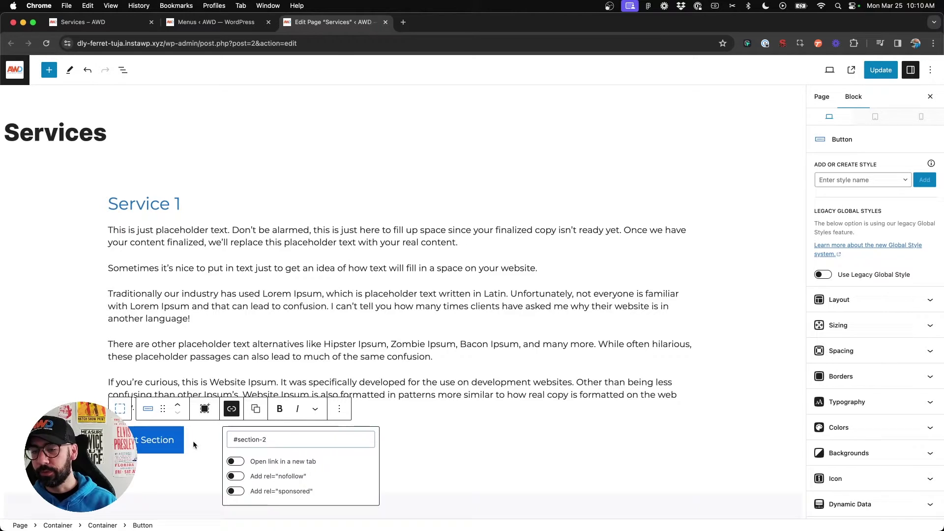
scroll(848, 419, down, 3)
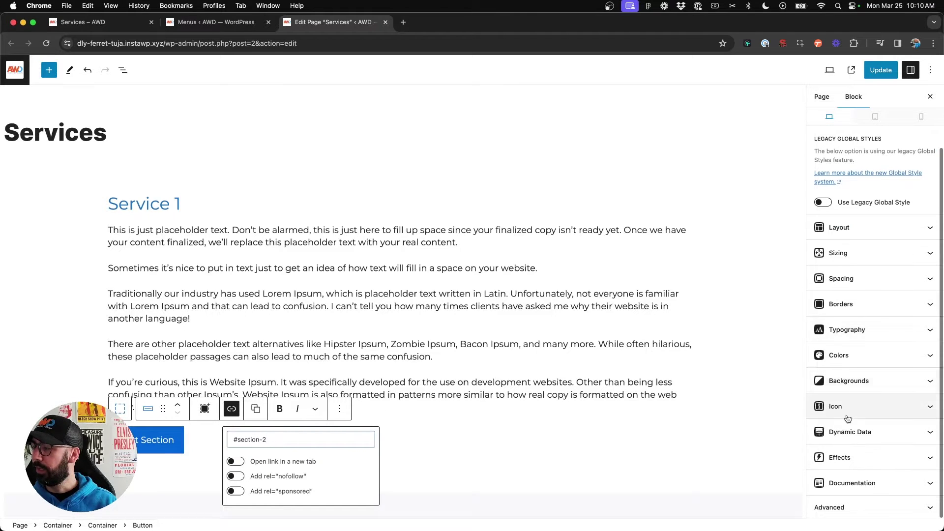
Add the smooth-scroll class under the button's Advanced settings, update the page, and view it live
click(818, 509)
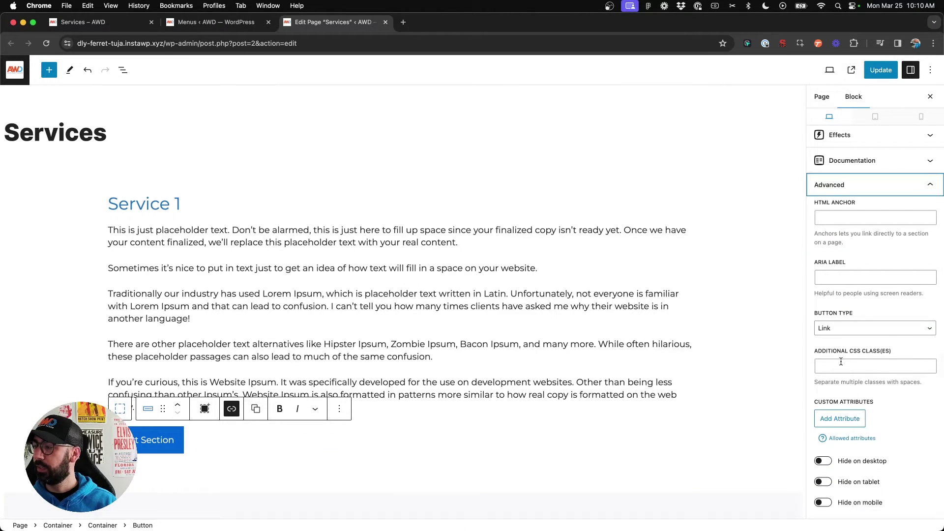
click(840, 363)
text(smooth-scroll)
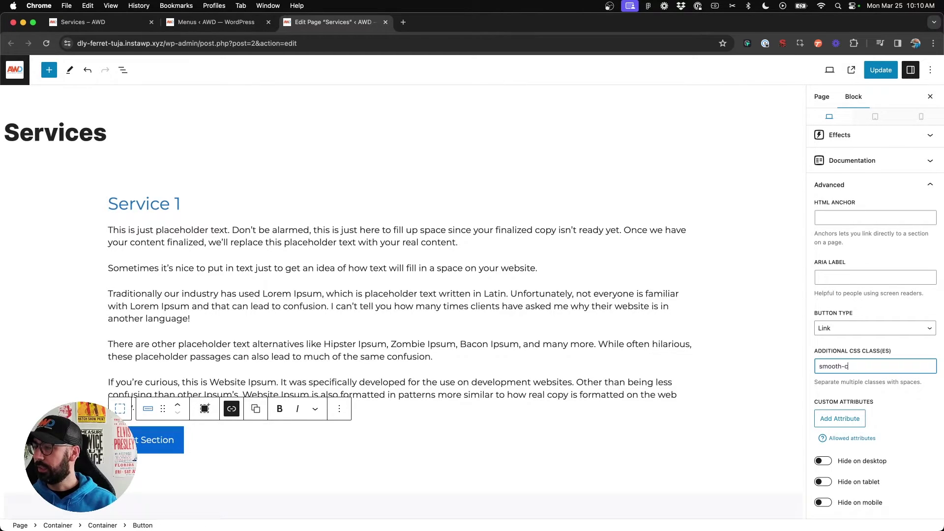
click(880, 69)
click(89, 21)
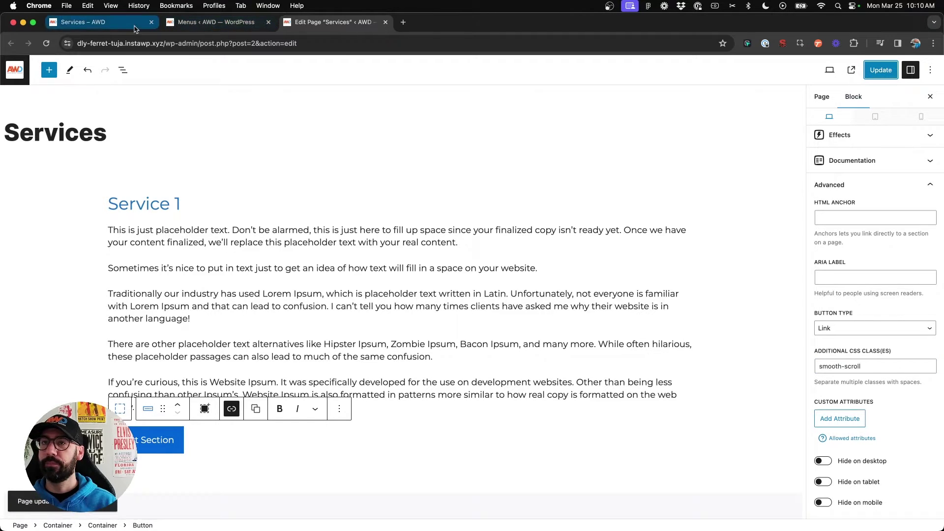
Change the Next Section button link to #service-2, update the page, and view it live
click(510, 98)
scroll(223, 174, down, 1)
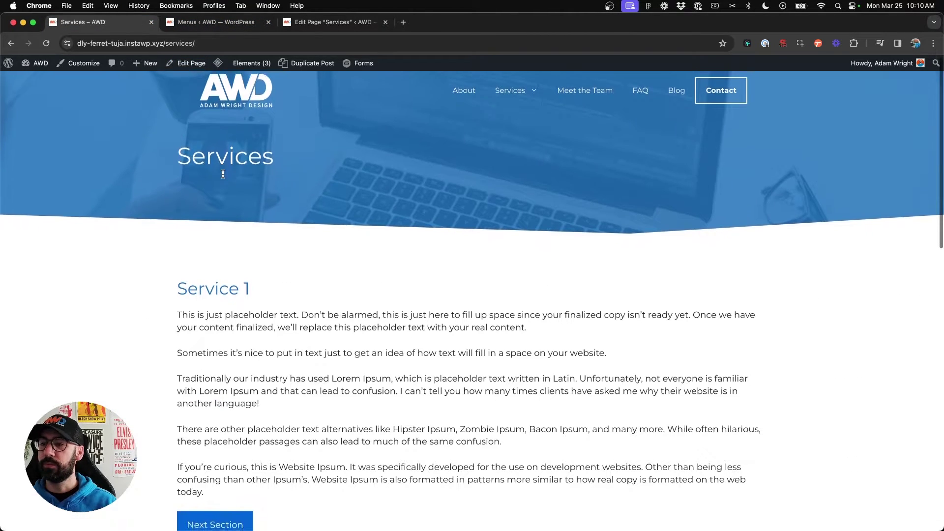
scroll(222, 175, down, 3)
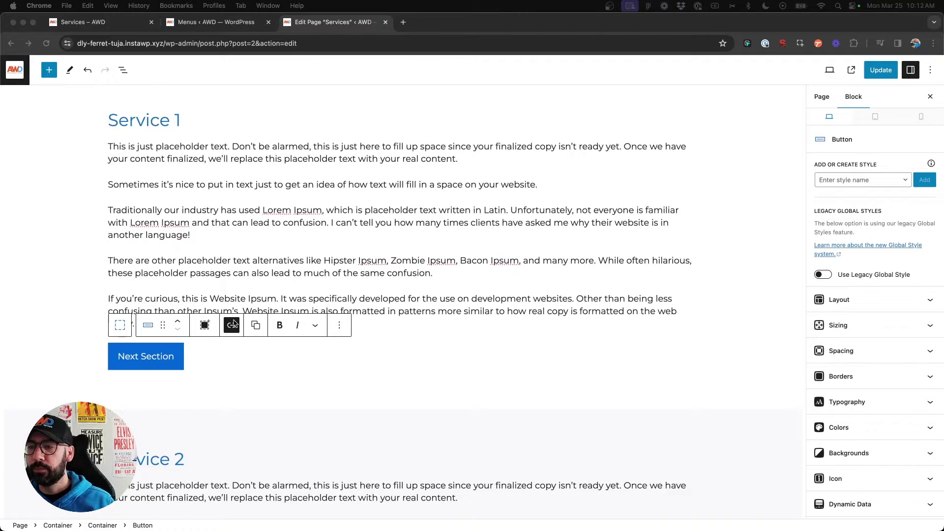
click(233, 324)
text(#serv-2)
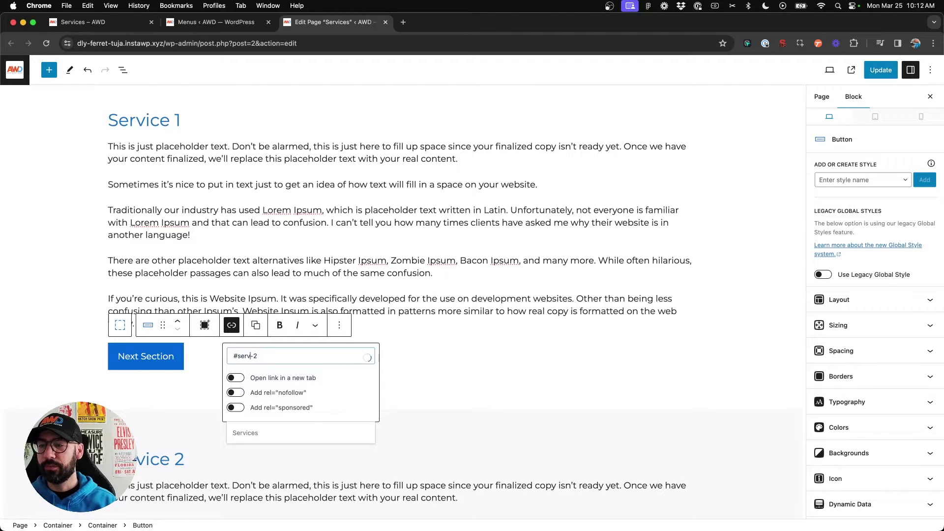
text(ice)
click(880, 69)
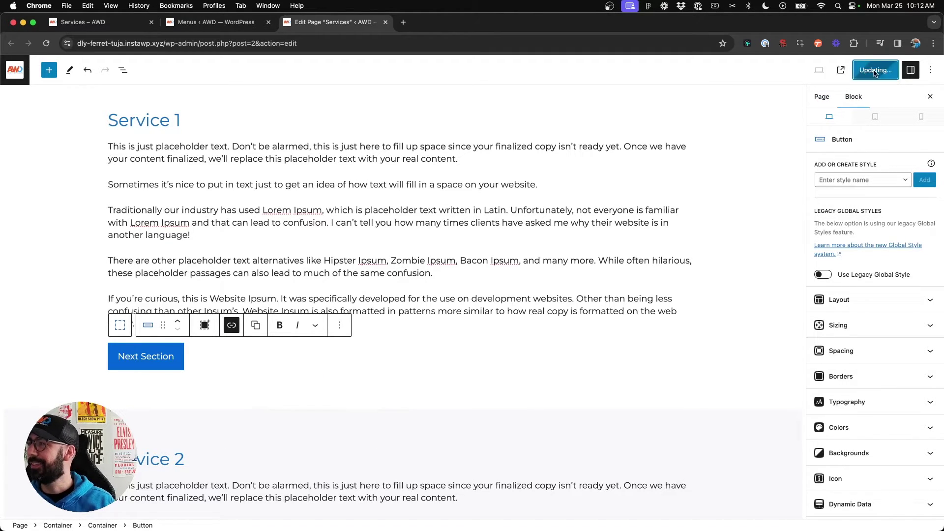
click(83, 22)
scroll(244, 122, up, 8)
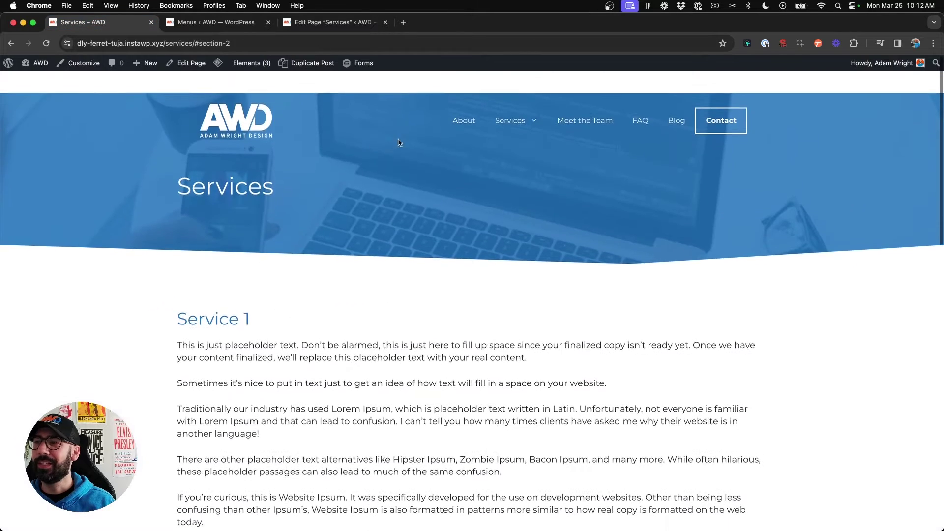
scroll(136, 246, down, 5)
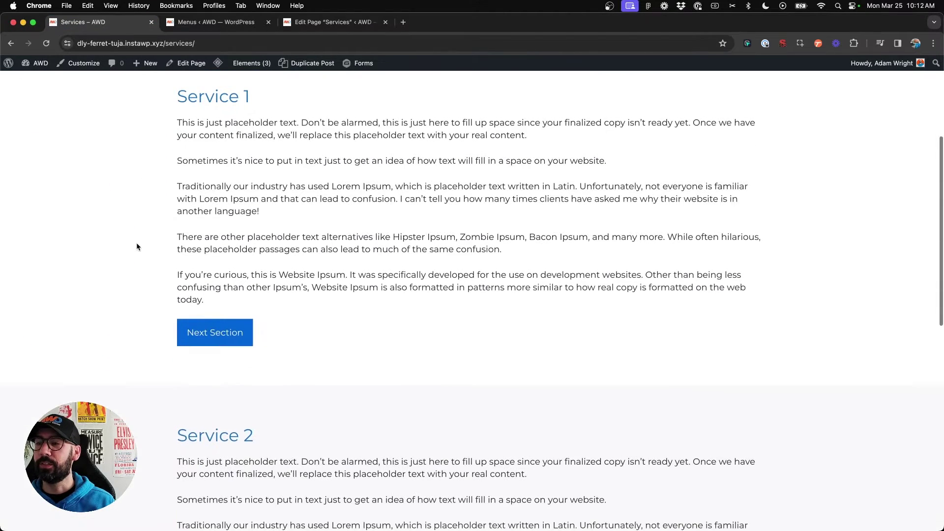
Use the live page's Next Section button to jump down to Service 2
click(213, 321)
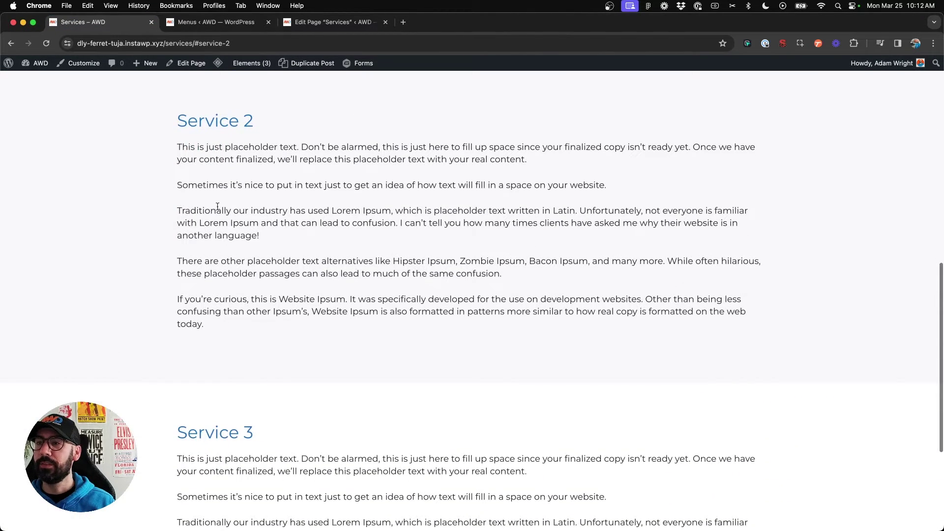
scroll(221, 260, up, 1)
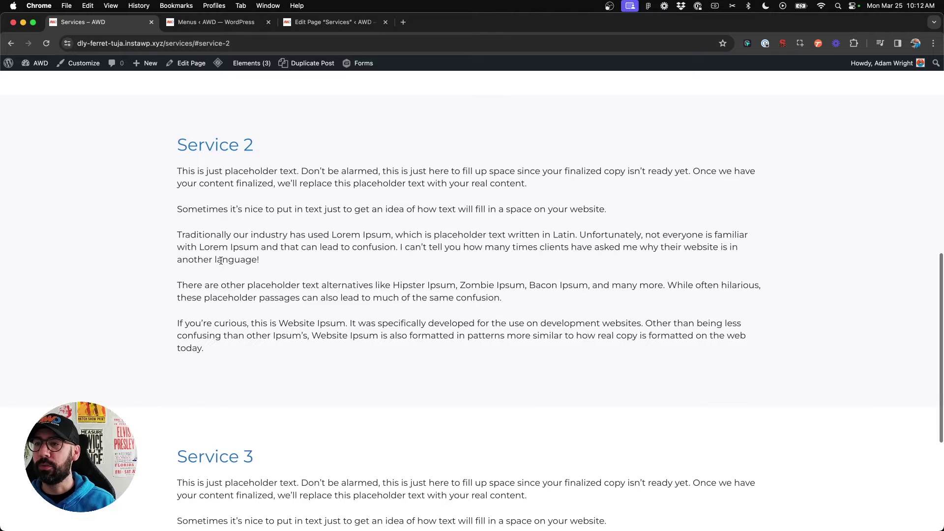
scroll(221, 263, up, 3)
scroll(221, 260, up, 3)
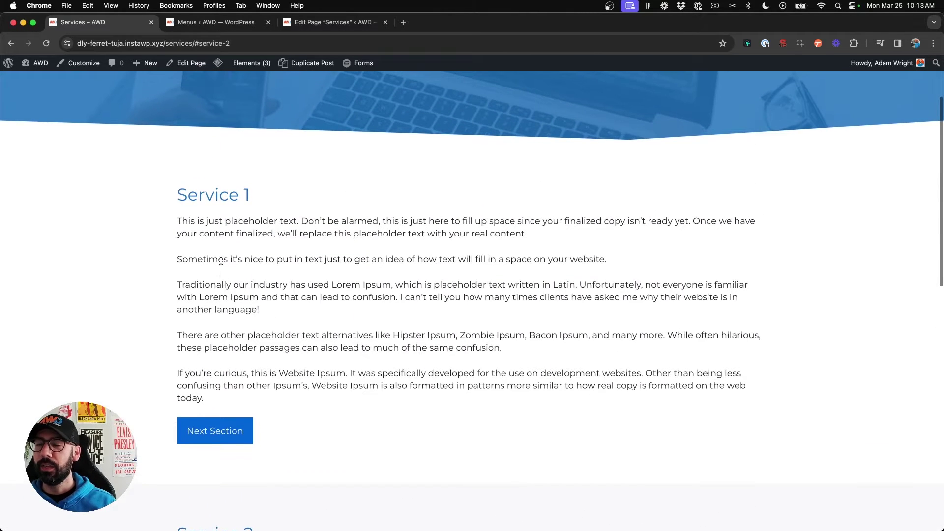
scroll(221, 259, up, 2)
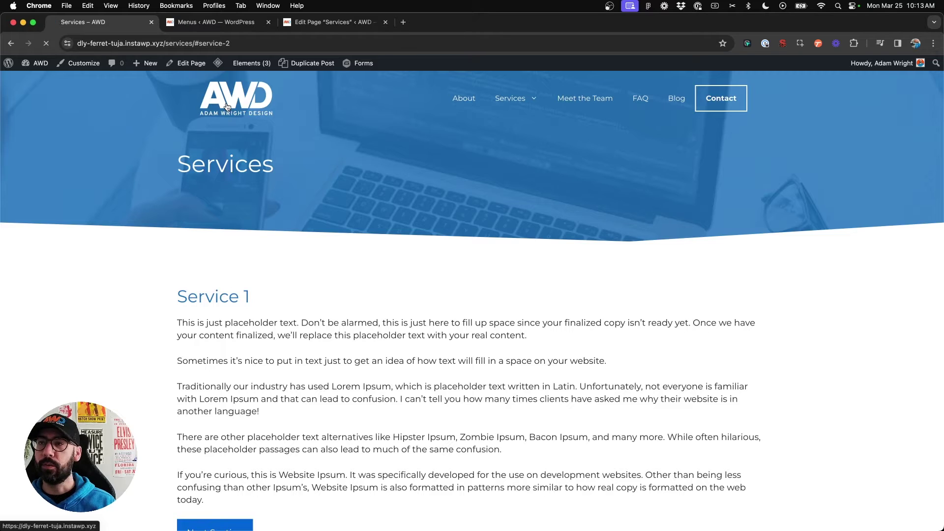
scroll(480, 267, down, 1)
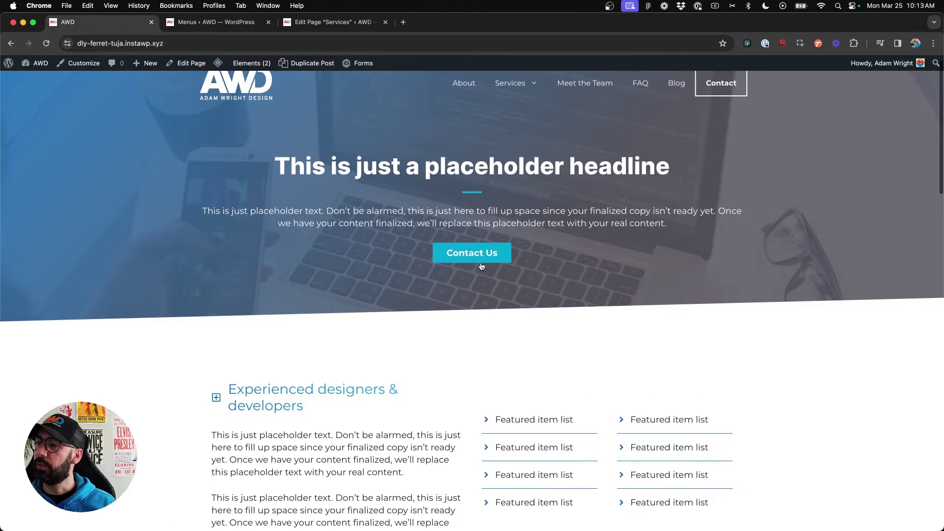
Test the home page Contact Us button, reload with Cmd+R, and test it again
click(474, 251)
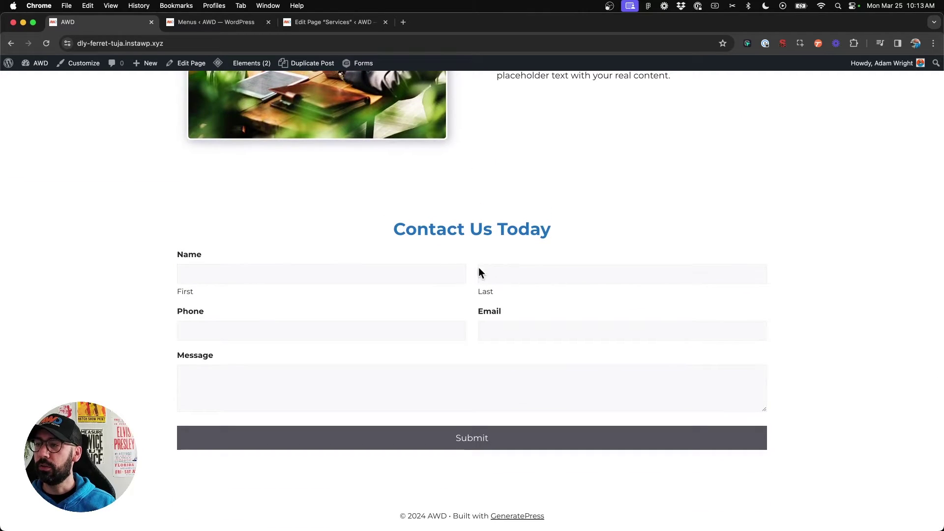
key(super+r)
click(472, 270)
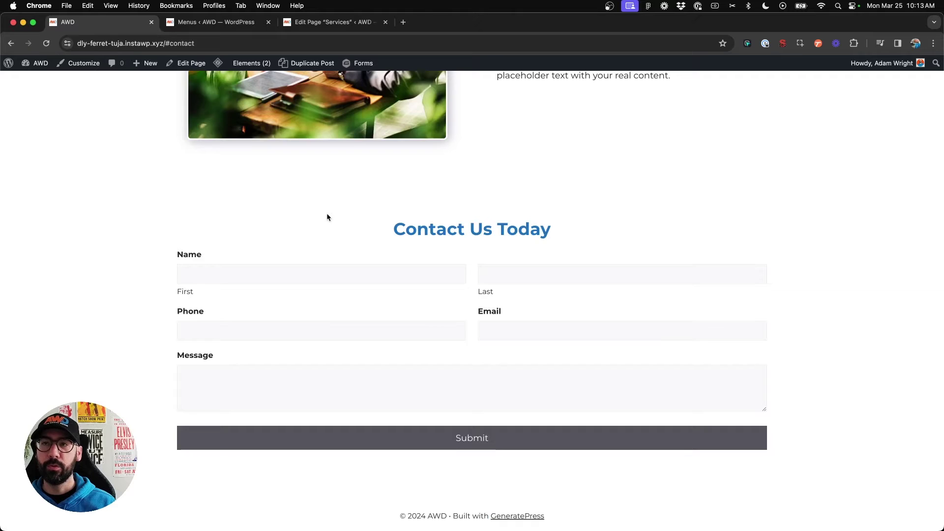
scroll(326, 213, up, 10)
scroll(295, 206, up, 10)
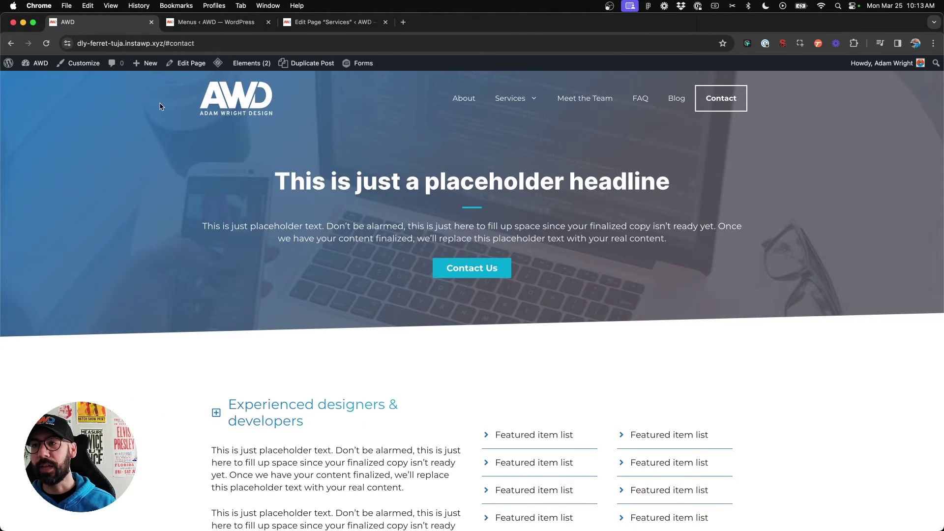
Open the Theme File Editor in a new dashboard tab and select the child theme's functions.php
super+click(34, 79)
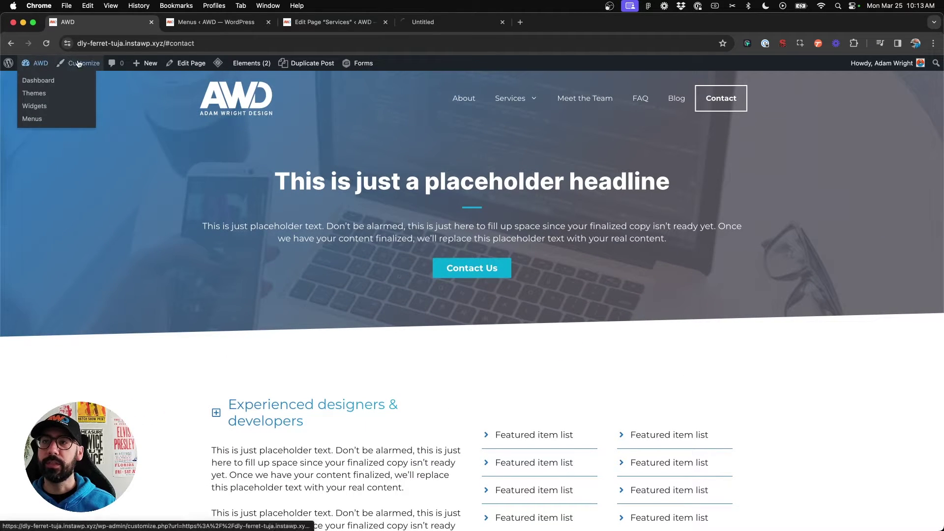
click(439, 23)
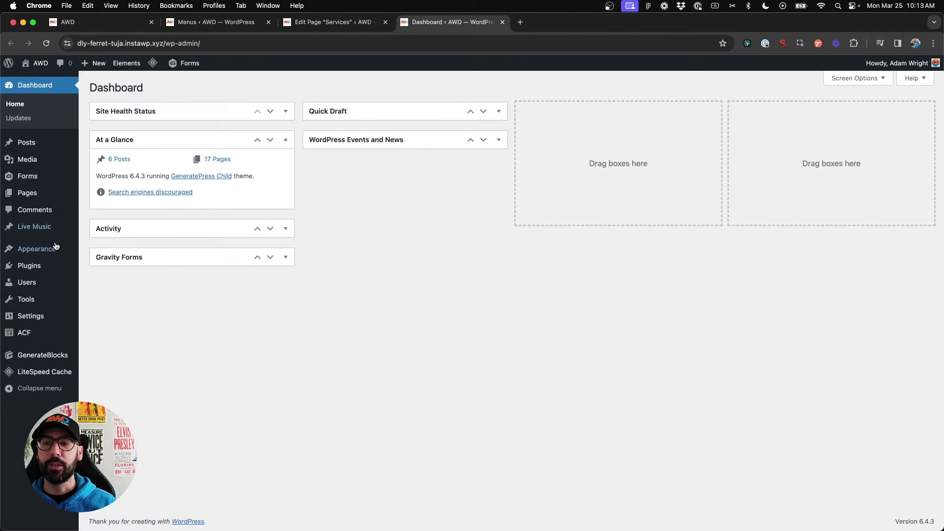
mouse_move(37, 249)
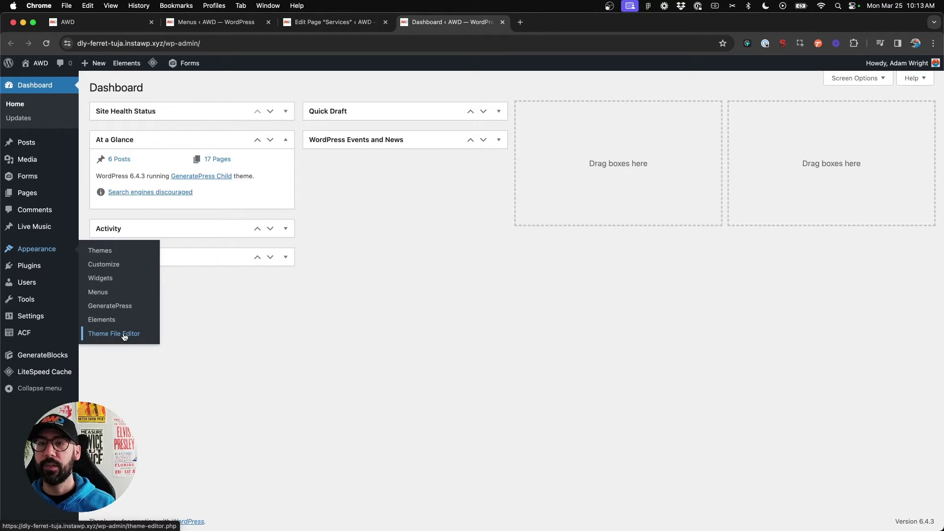
click(123, 335)
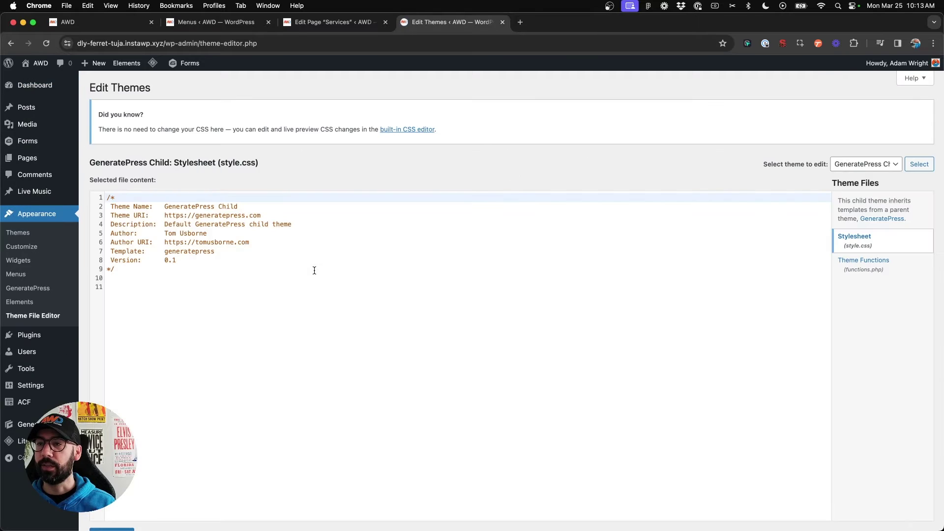
click(880, 260)
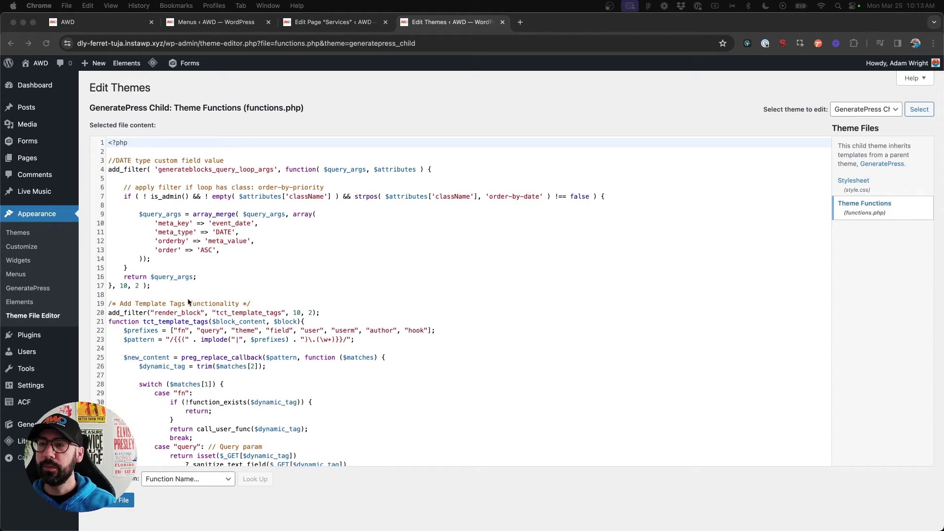
Paste the '#'-link generate_smooth_scroll_elements filter below <?php in GeneratePress Child functions.php and update it
click(159, 179)
key(Return)
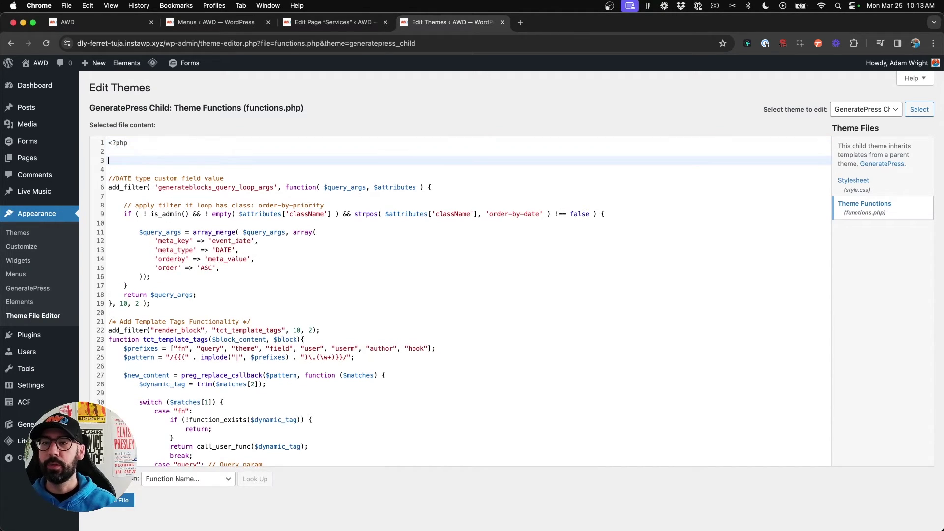
text(add_filter( 'generate_smooth_scroll_elements', function( $elements ) {   $elements[] = 'a[href*="#"]';    return $elements; } );)
key(Return)
key(Return)
click(200, 170)
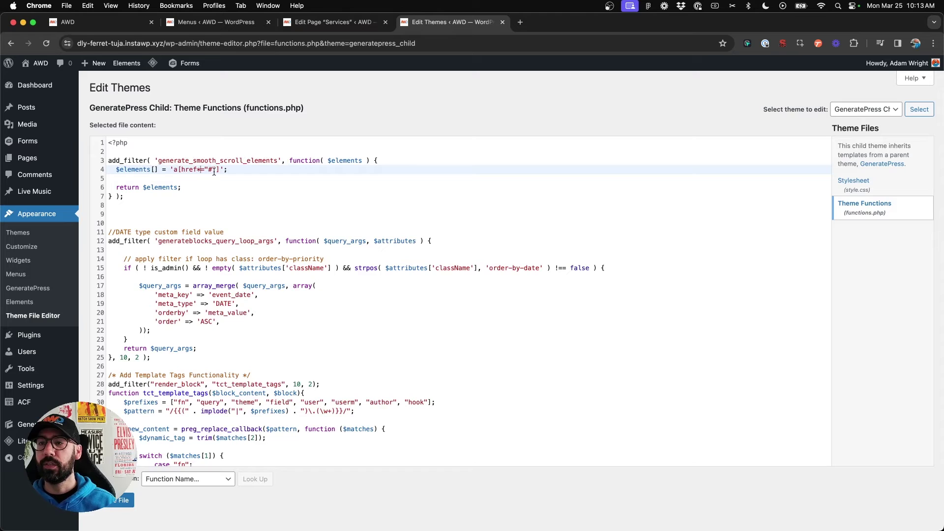
click(117, 501)
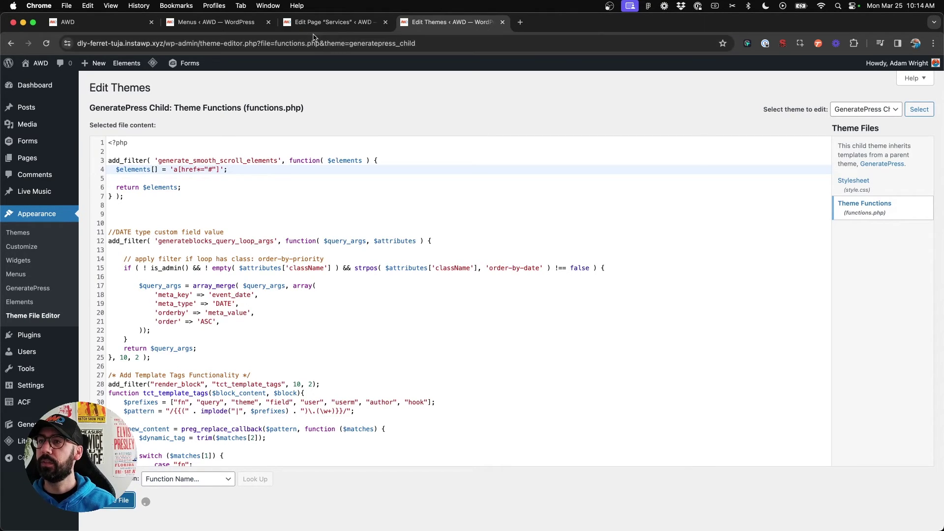
key(super+1)
Reload the AWD homepage and check that Contact Us glides down to the Contact Us Today form
key(super+r)
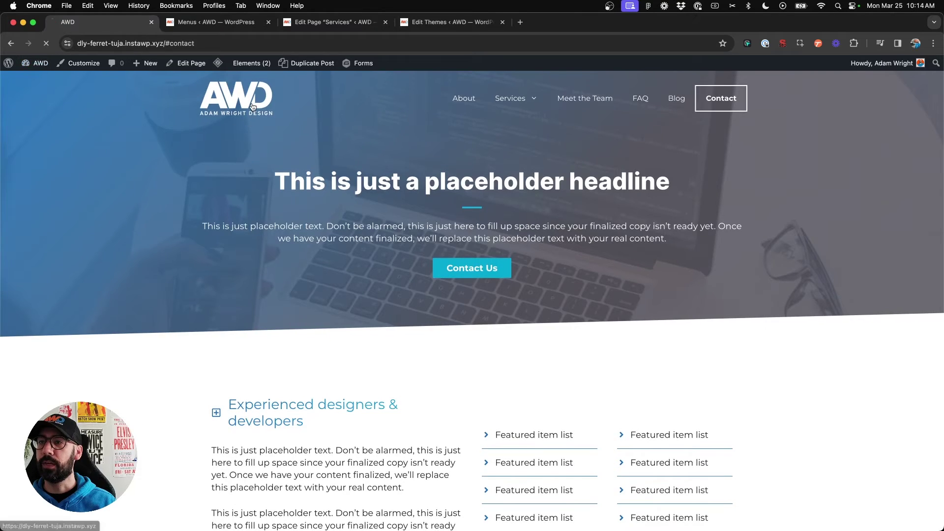
click(476, 270)
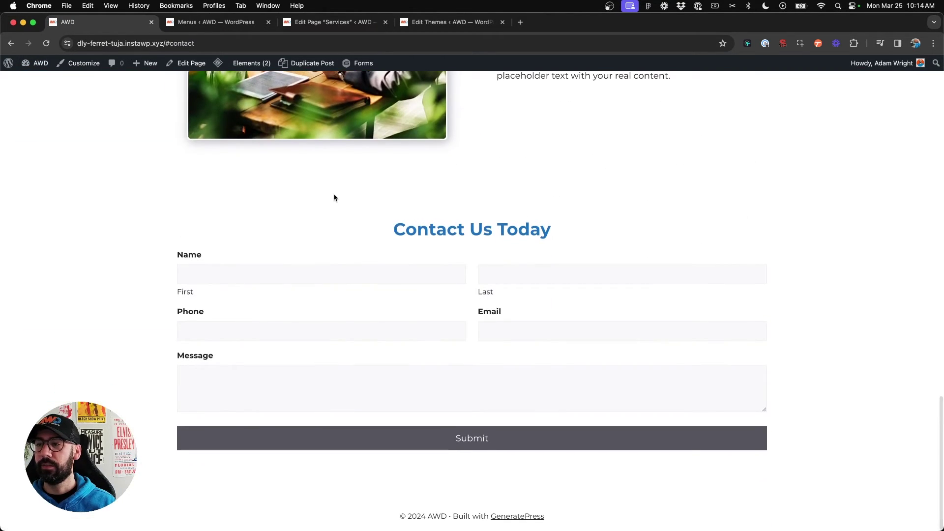